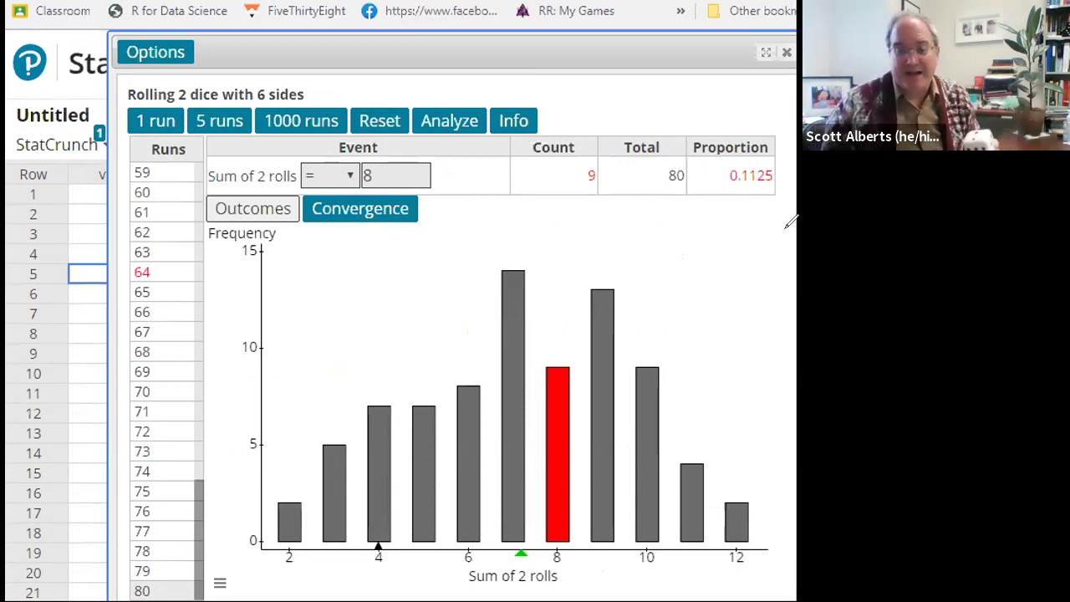
Sketch a freehand bell-shaped curve over the histogram of the sum of 2 rolls and clear the drawing.
mouse_move(751, 432)
left_mouse_down()
mouse_move(678, 383)
mouse_move(410, 400)
mouse_move(359, 430)
left_mouse_up()
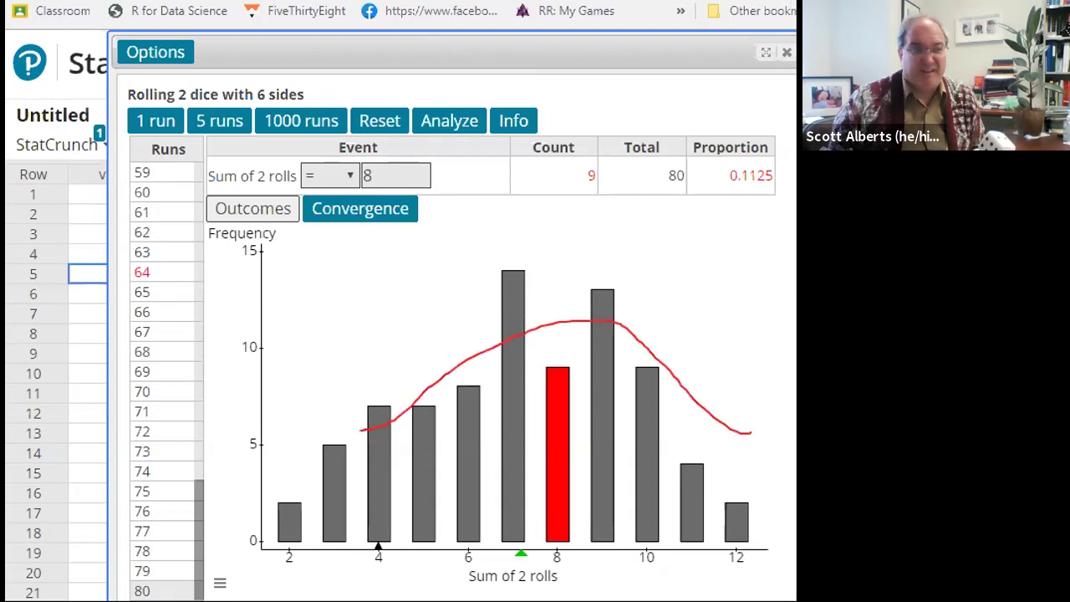
key("Escape")
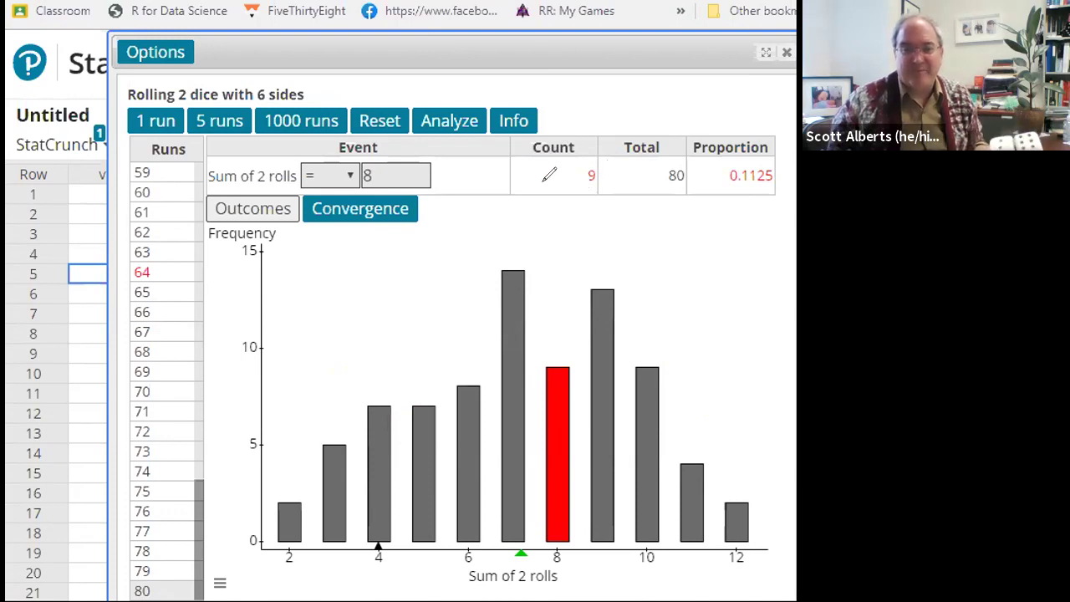
mouse_move(767, 236)
left_mouse_down()
mouse_move(762, 196)
mouse_move(752, 210)
mouse_move(773, 194)
left_mouse_up()
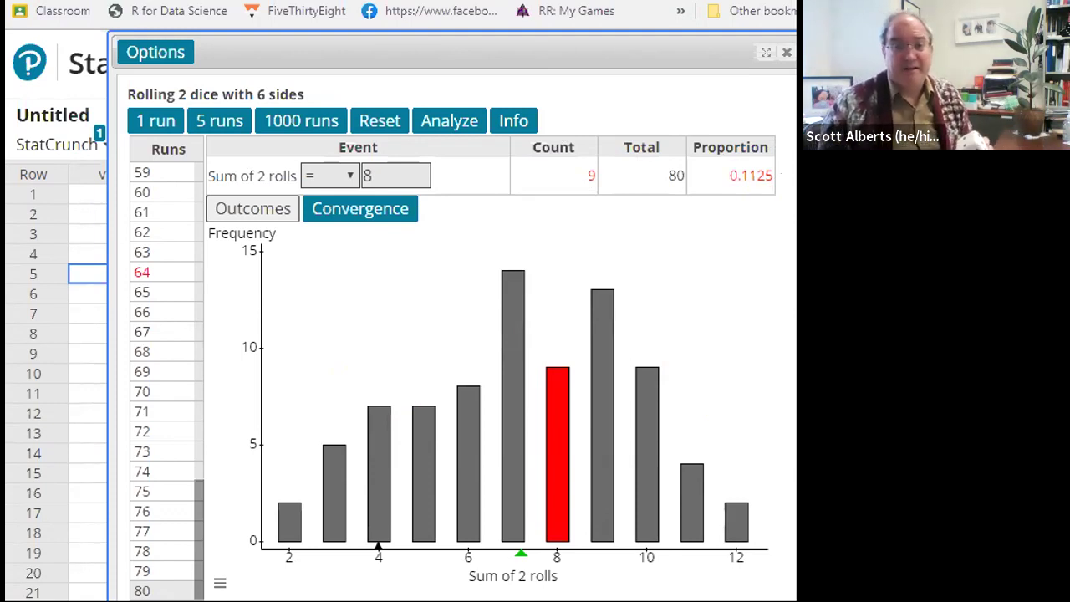
Switch to the STAT 190 Doodle Page spreadsheet and enter 80 as the sample size n in cell A3.
key("ctrl+Tab")
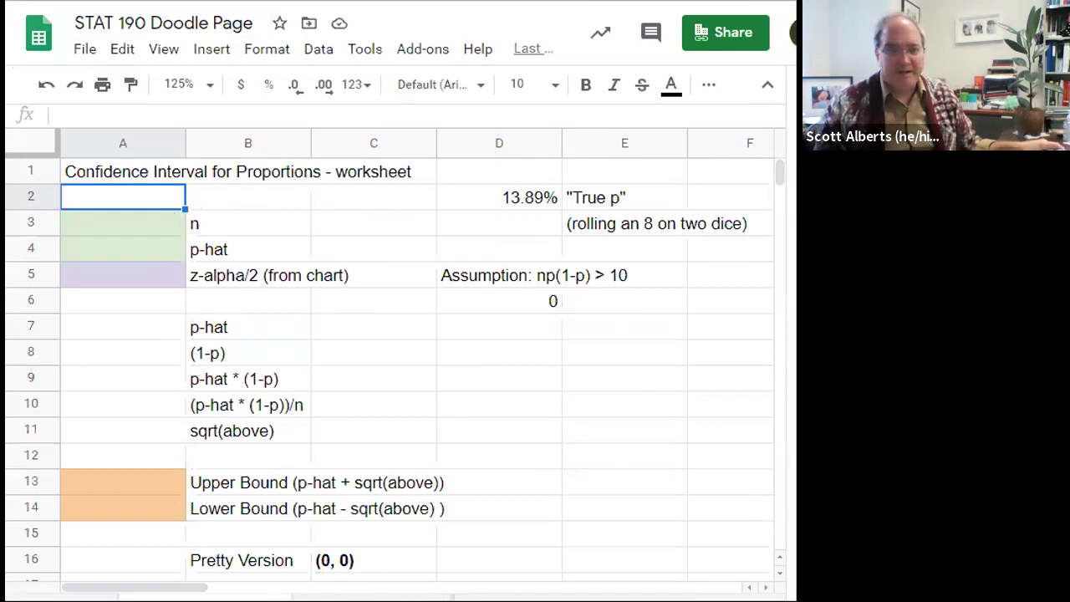
key("Down")
type("8")
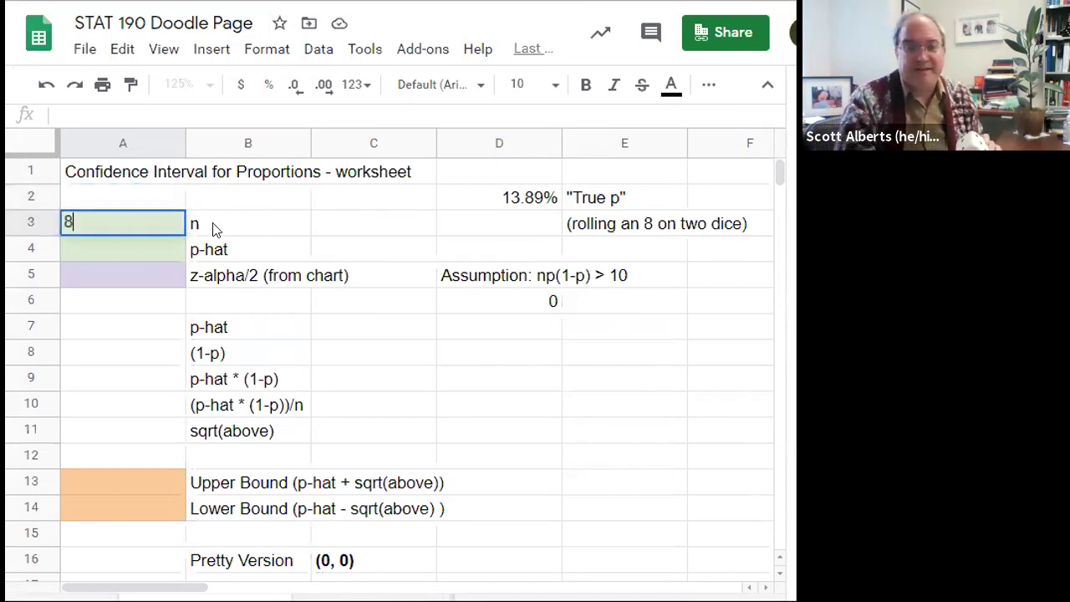
type("0")
key("Return")
Check the simulation's count of 8s in StatCrunch and enter p-hat in cell A4 of the spreadsheet as +9/80.
key("alt+Tab")
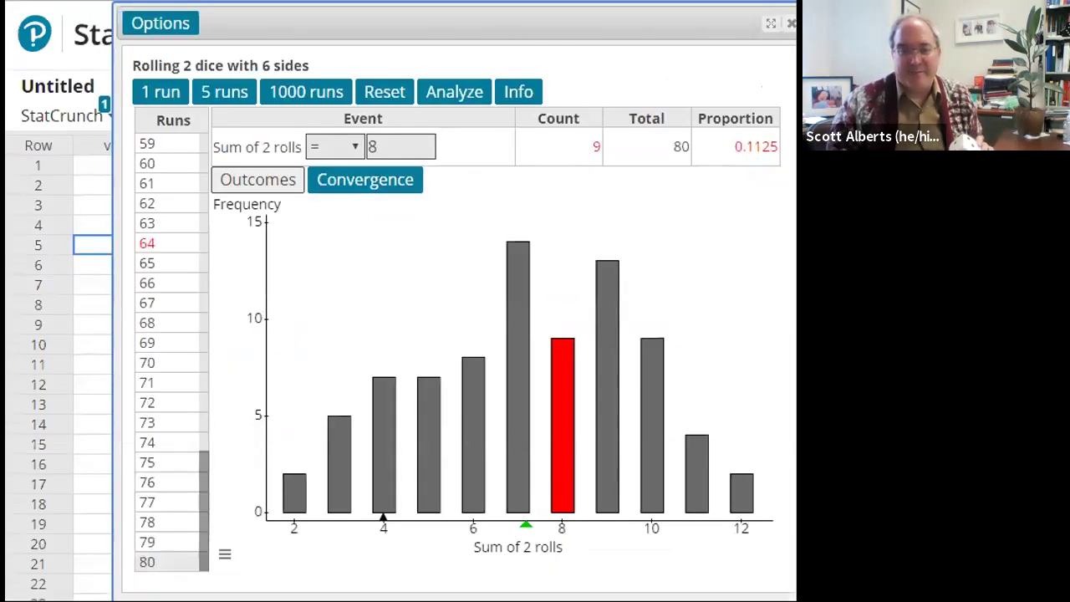
key("alt+Tab")
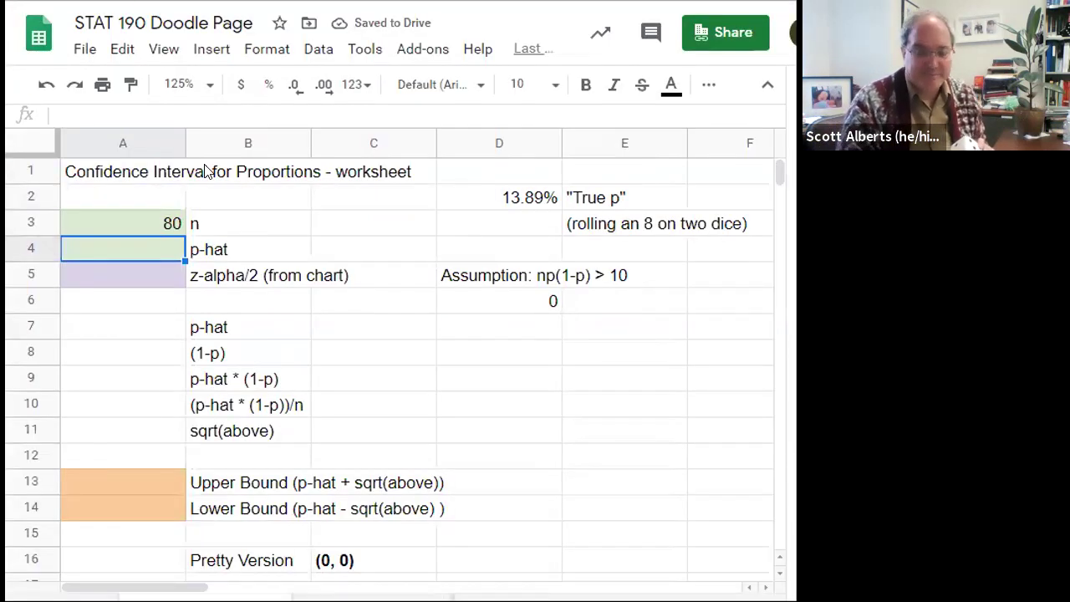
type("+9/")
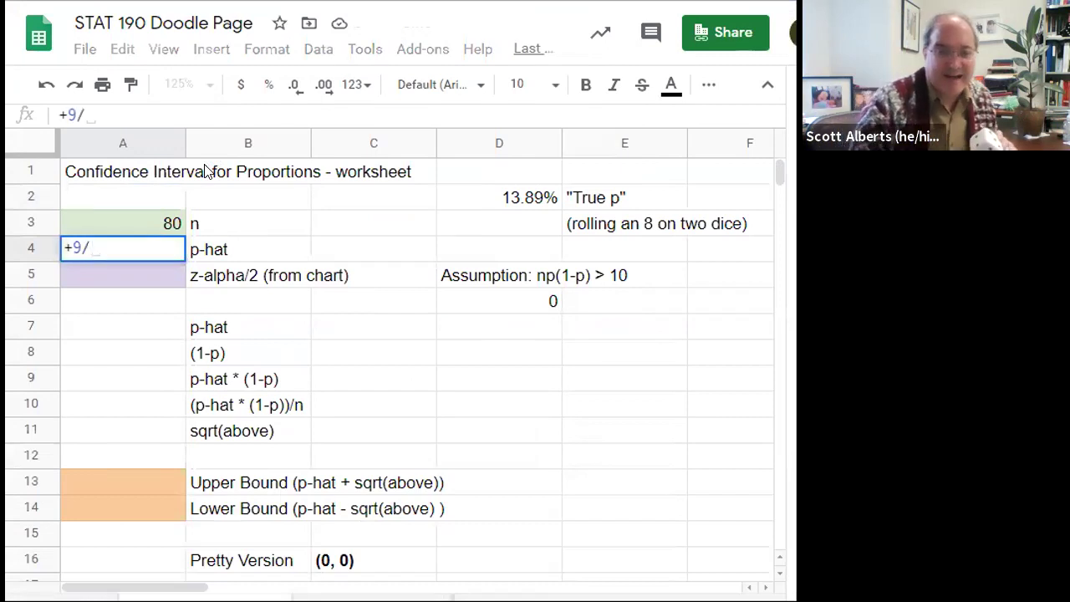
type("80")
key("Return")
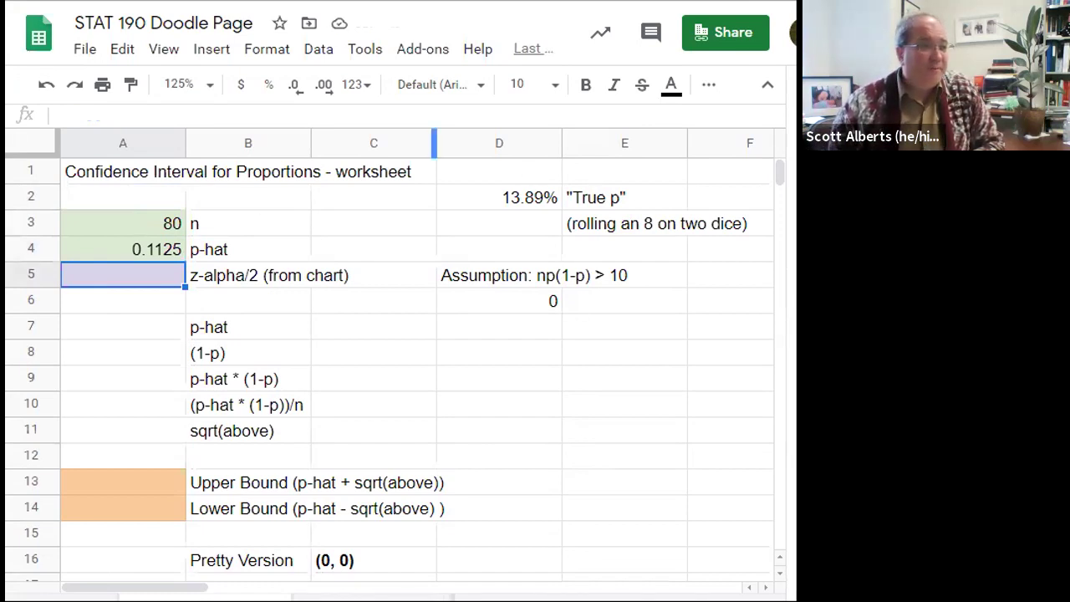
Outline the true p in cell D2 by hand, and try deleting its formula before undoing the deletion.
mouse_move(562, 186)
left_mouse_down()
mouse_move(477, 208)
mouse_move(473, 174)
mouse_move(489, 221)
mouse_move(552, 219)
mouse_move(562, 185)
left_mouse_up()
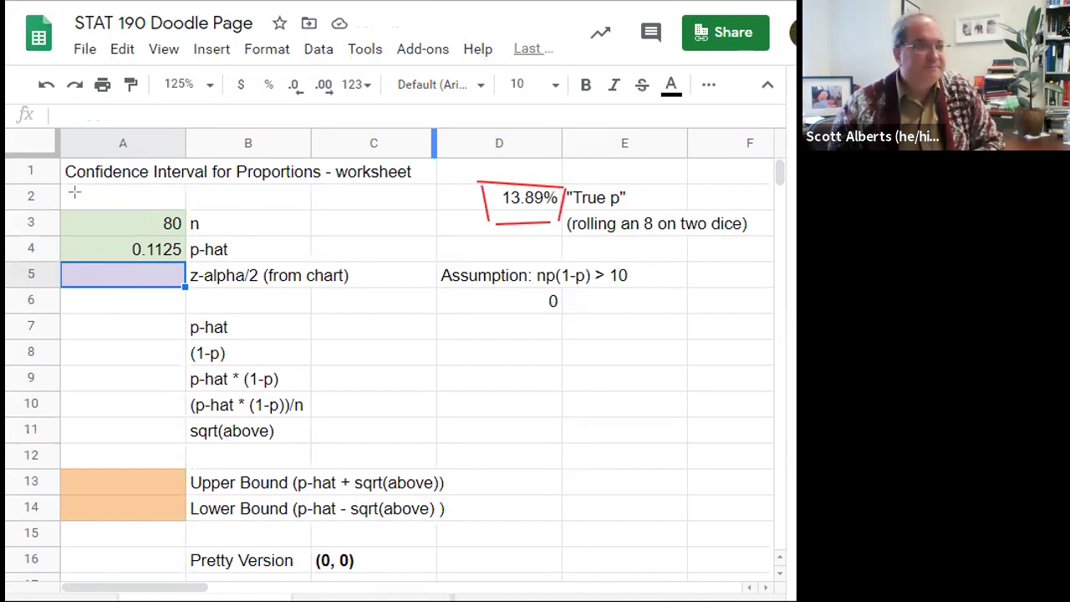
left_click(518, 197)
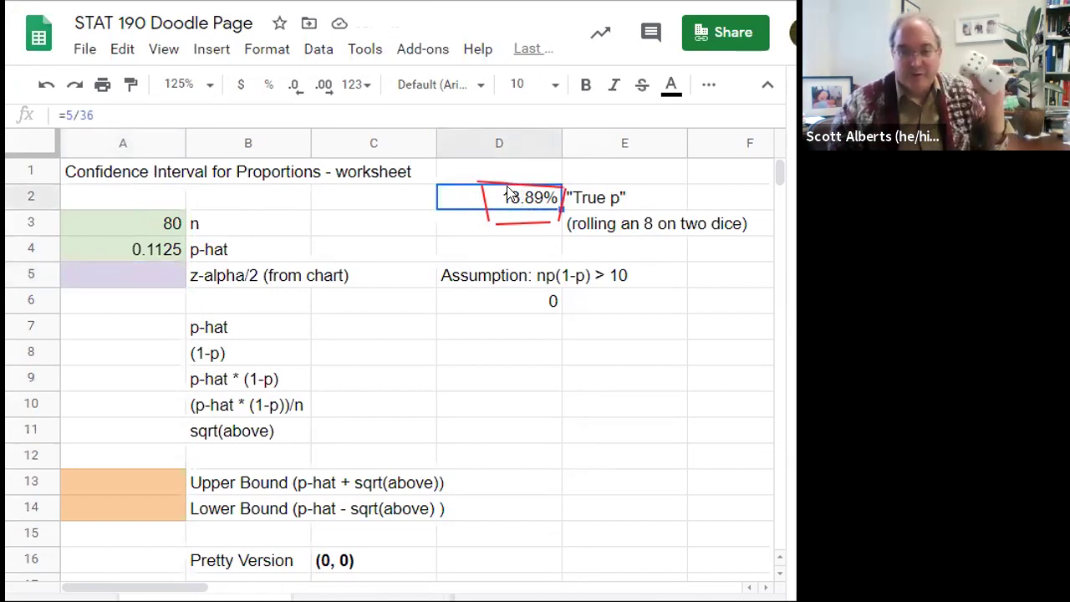
key("ctrl+c")
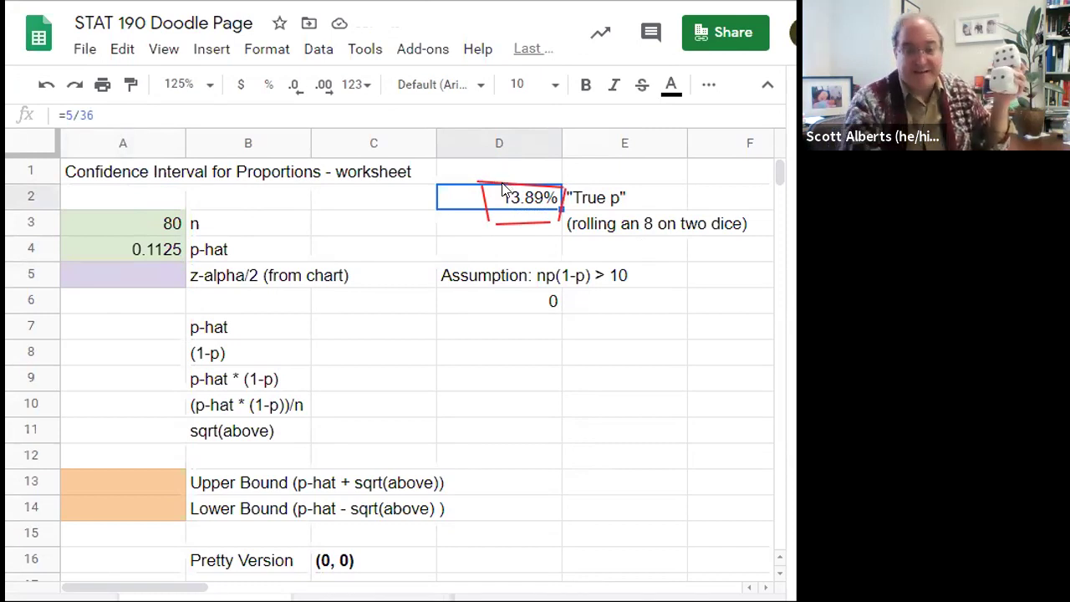
key("Delete")
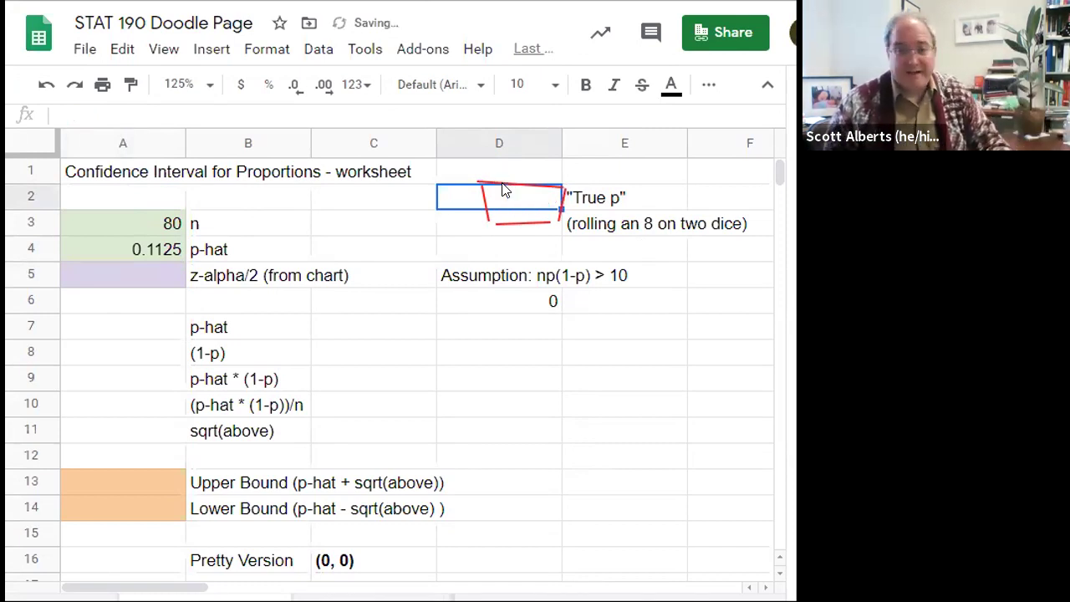
key("ctrl+c")
key("ctrl+z")
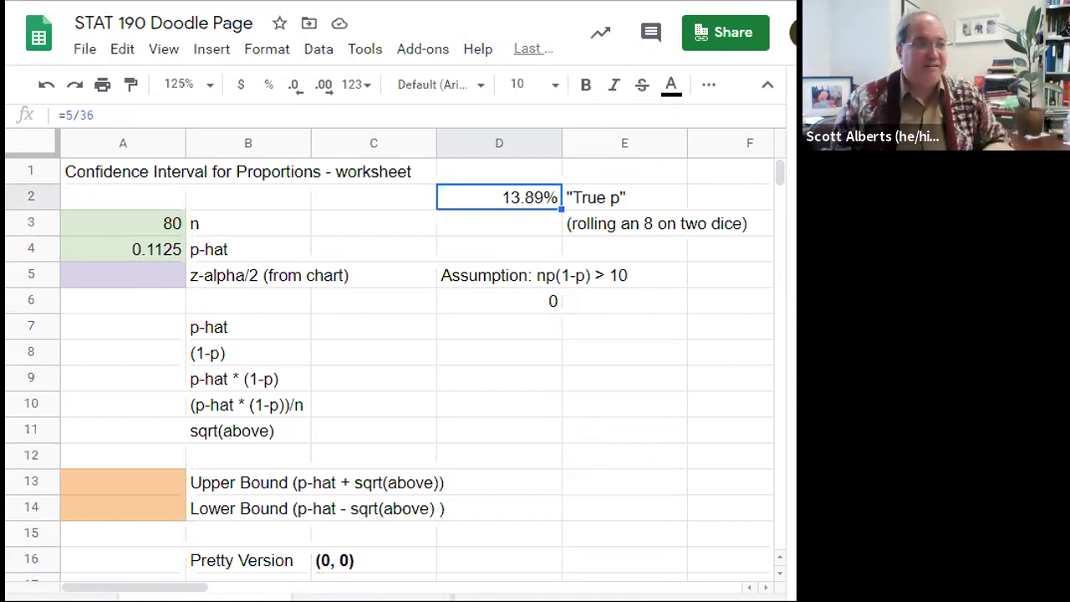
Look up the z*-value for 95 percent confidence in the Dummies table and enter 1.96 for z-alpha/2 in cell A5.
left_click(142, 284)
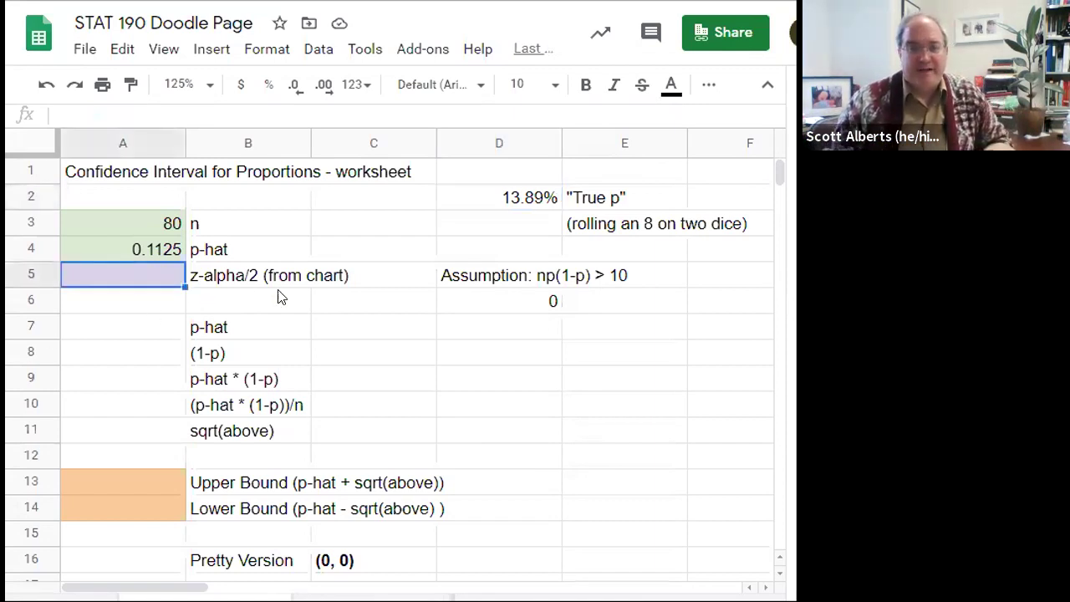
key("ctrl+Tab")
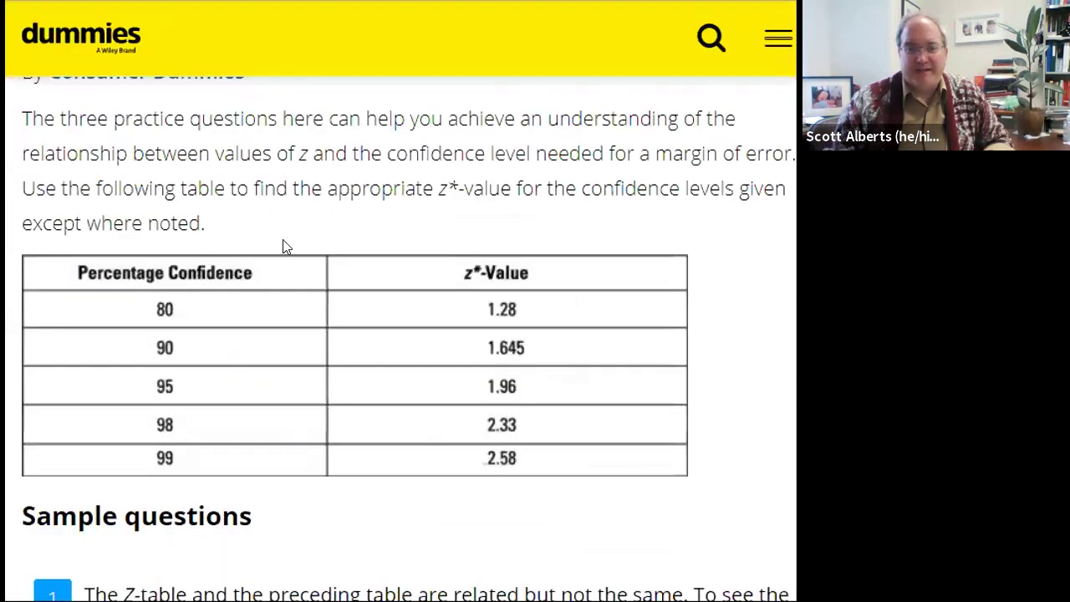
key("ctrl+shift+Tab")
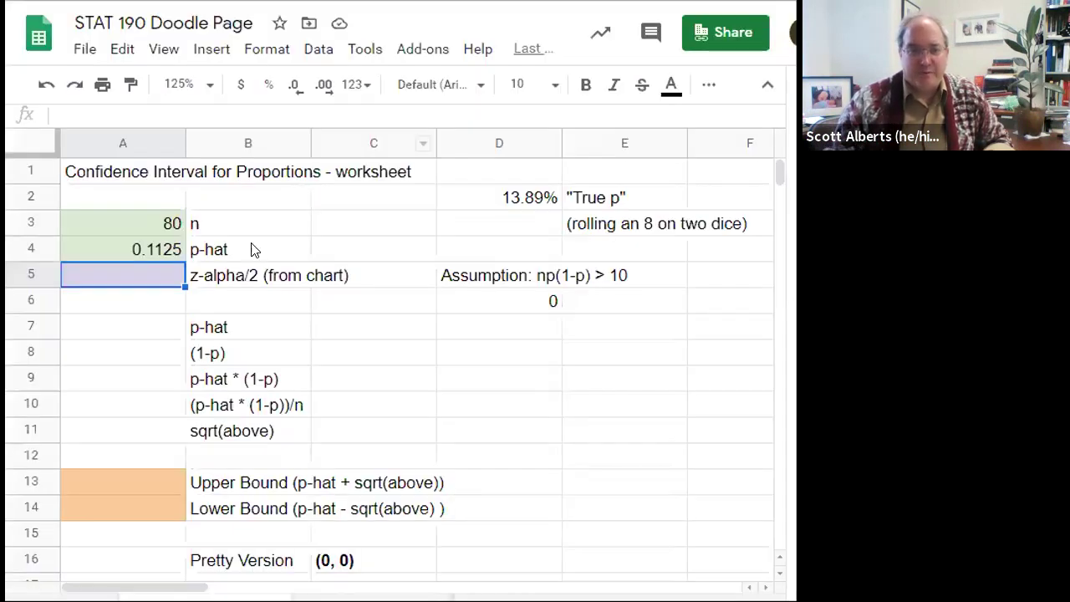
type("1.96")
key("Return")
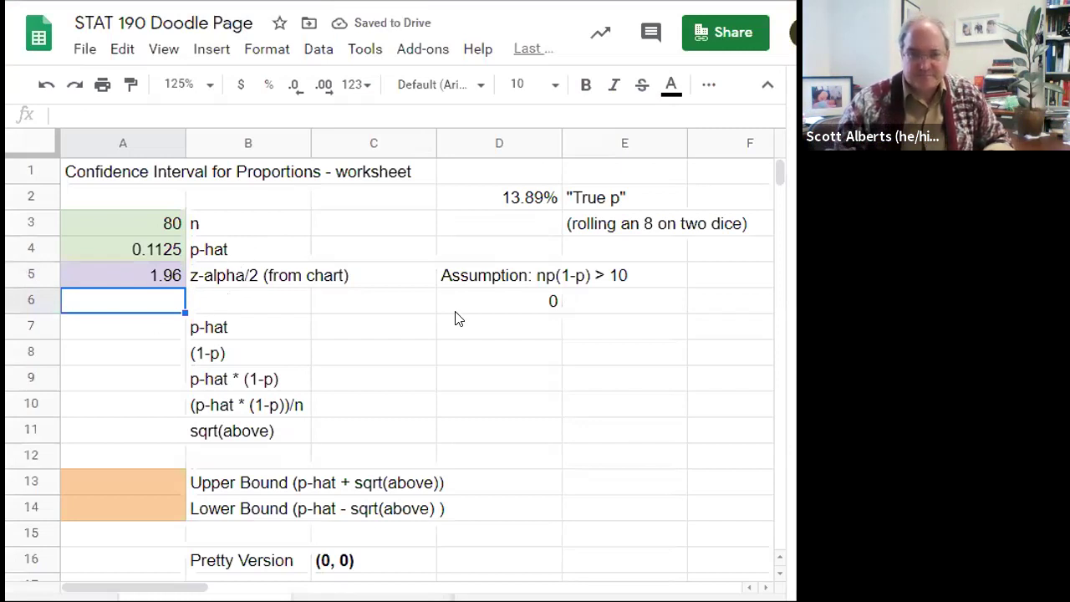
Calculate the np(1-p) assumption check in cell D6 with the formula =A3*A4*(1-A4) and review its cell references.
left_click(520, 313)
type("=")
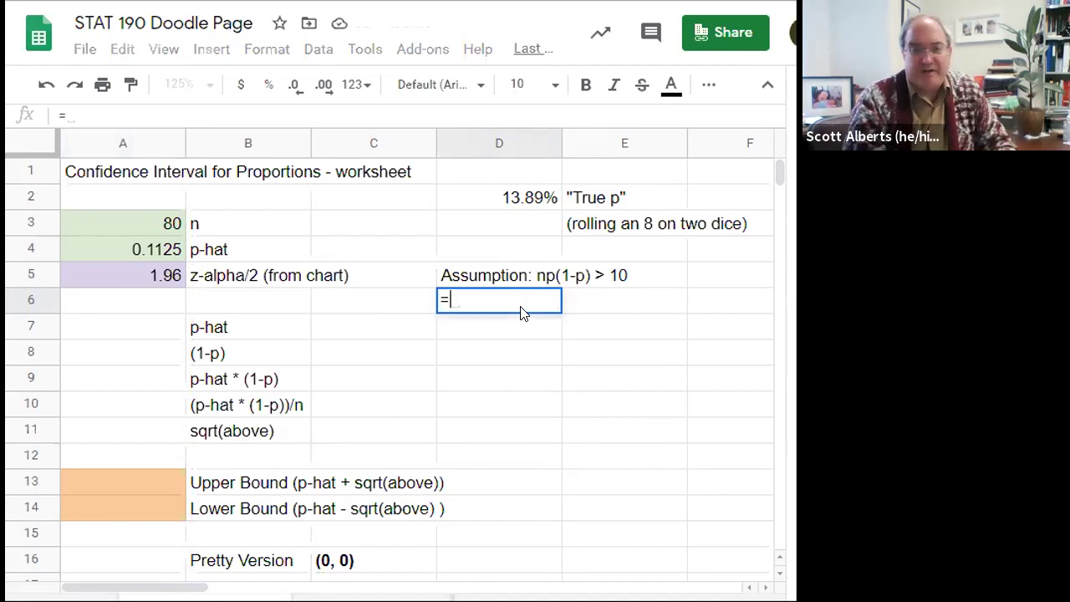
key("Up")
key("Up")
key("Left")
key("Left")
key("Left")
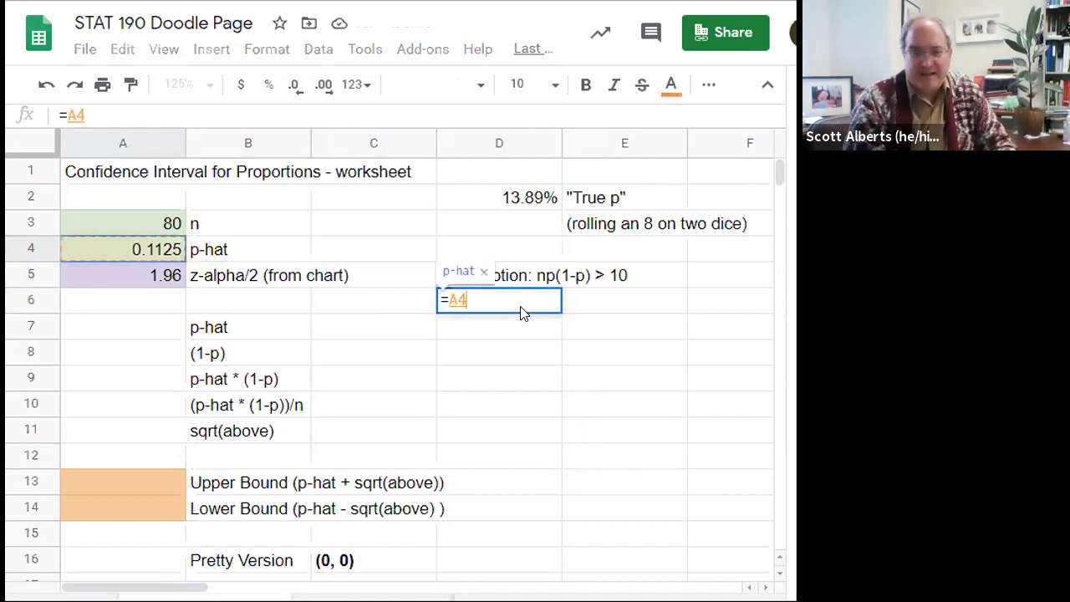
key("Up")
type("*")
key("Up")
key("Left")
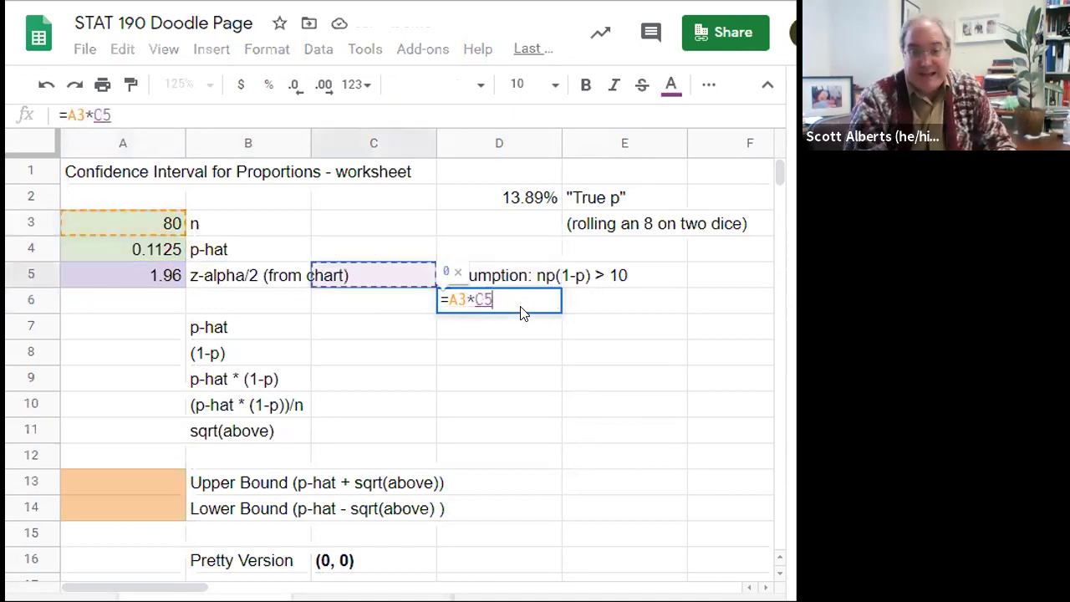
key("Left")
key("Left")
key("Up")
type("*(")
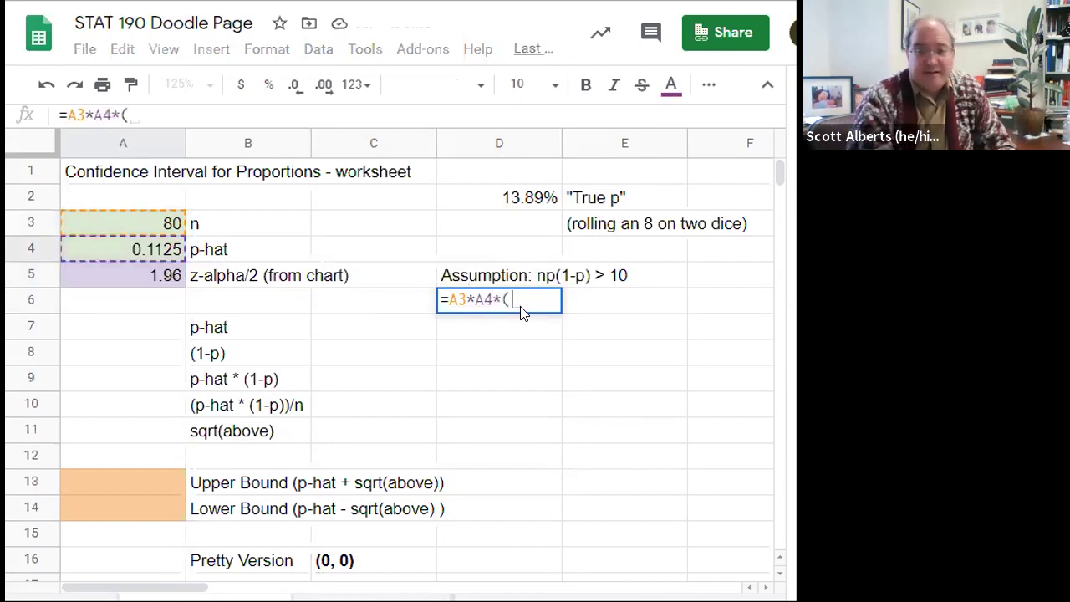
type("1-")
key("Up")
key("Up")
key("Left")
key("Left")
key("Left")
type(")")
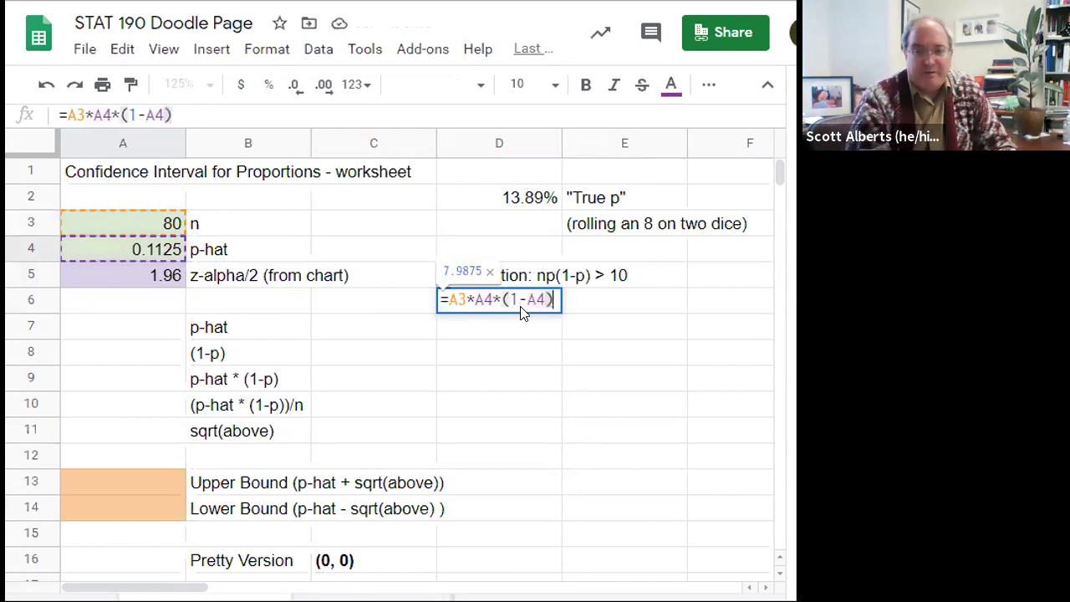
key("Return")
key("Up")
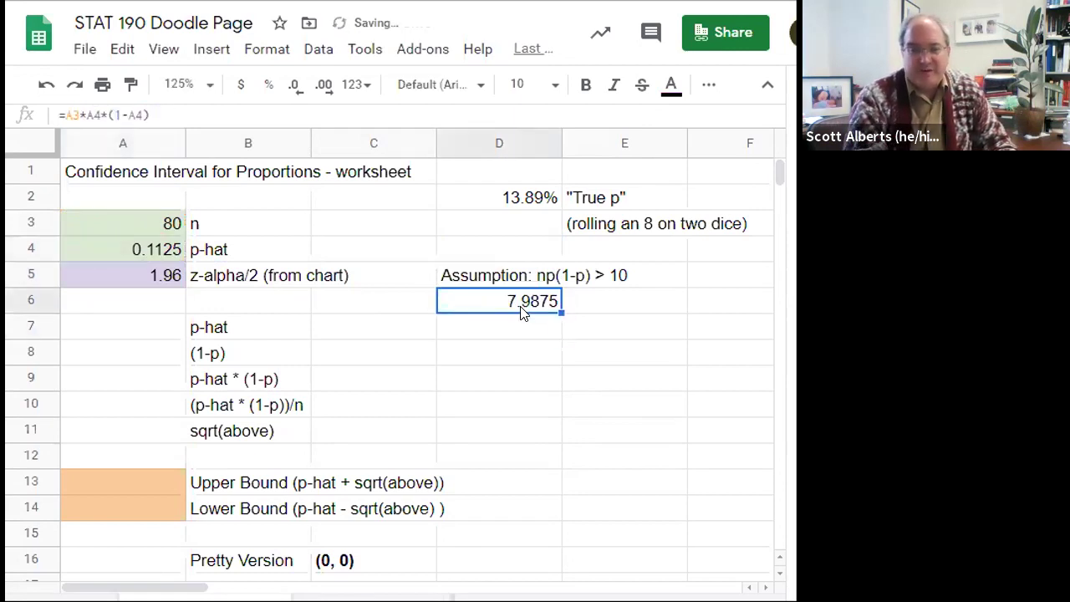
key("Up")
key("Down")
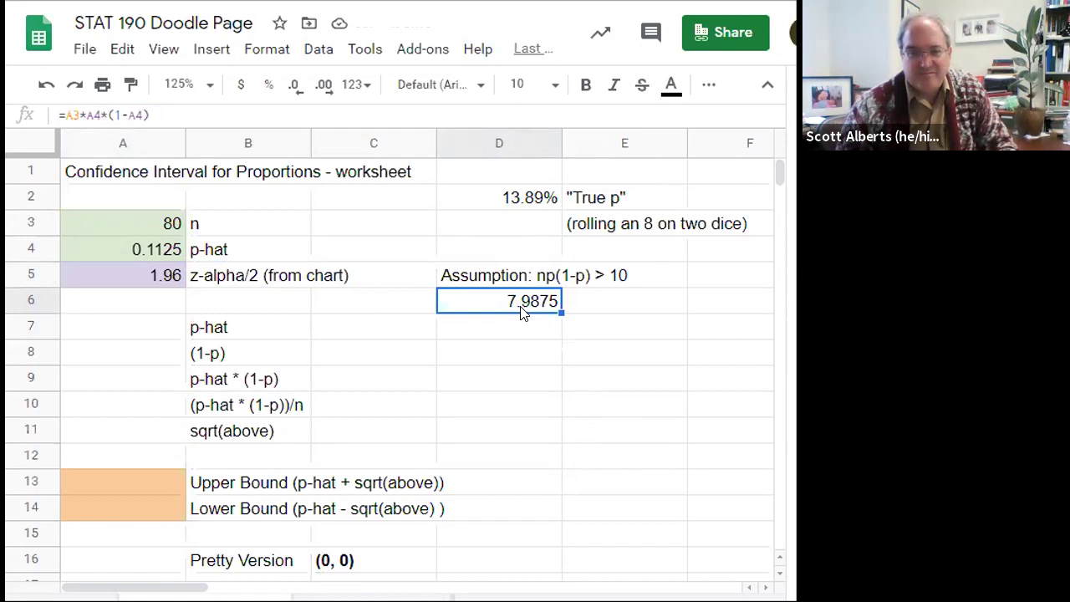
left_click(96, 115)
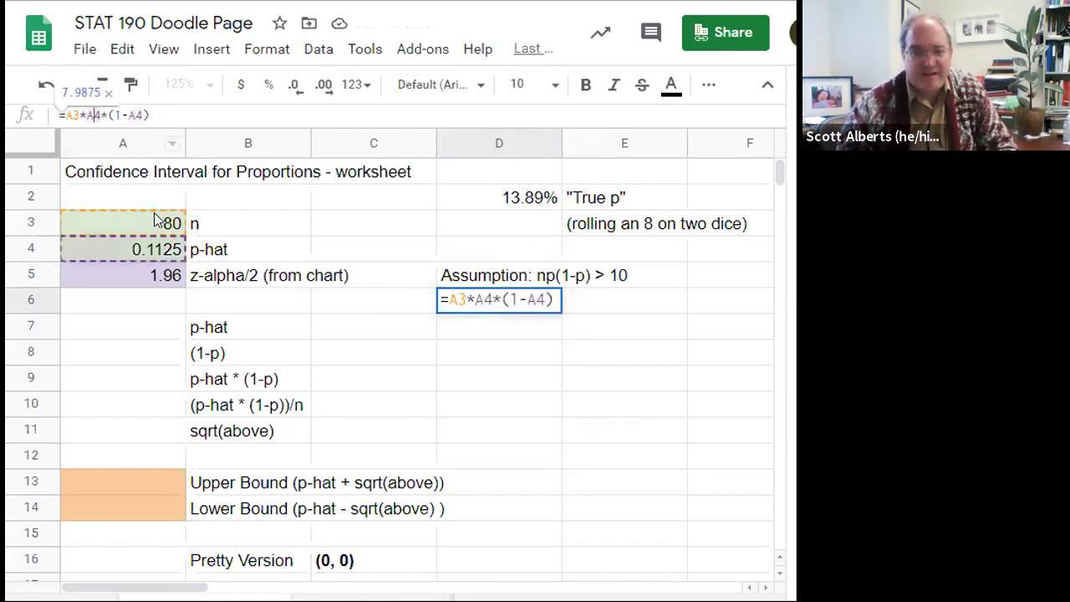
key("Escape")
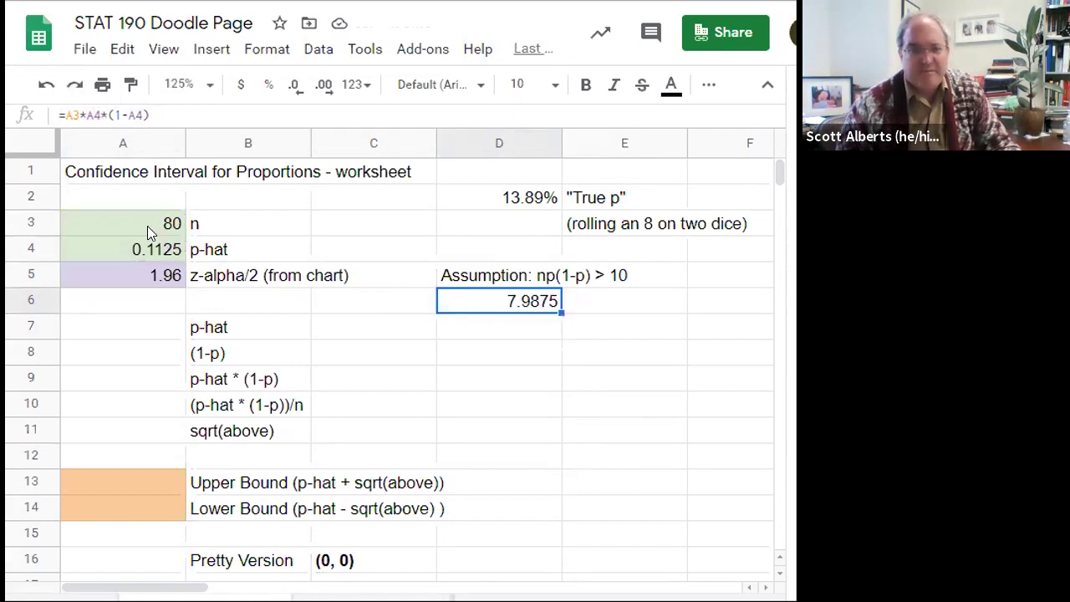
Try a sample size n of 90 in cell A3 to test the np(1-p) assumption.
left_click(144, 224)
type("90")
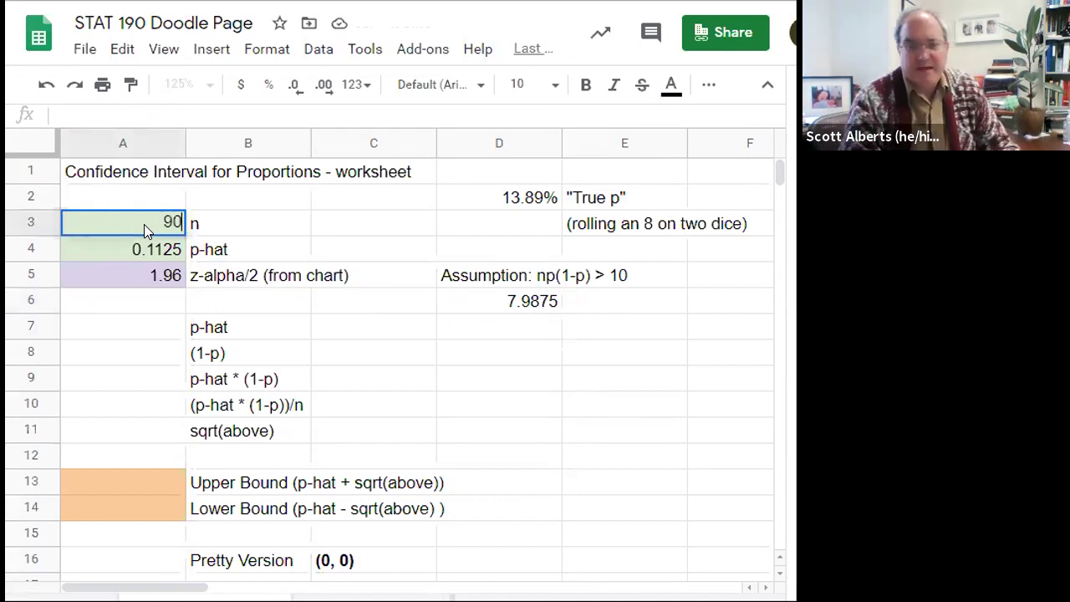
key("Return")
key("ctrl+z")
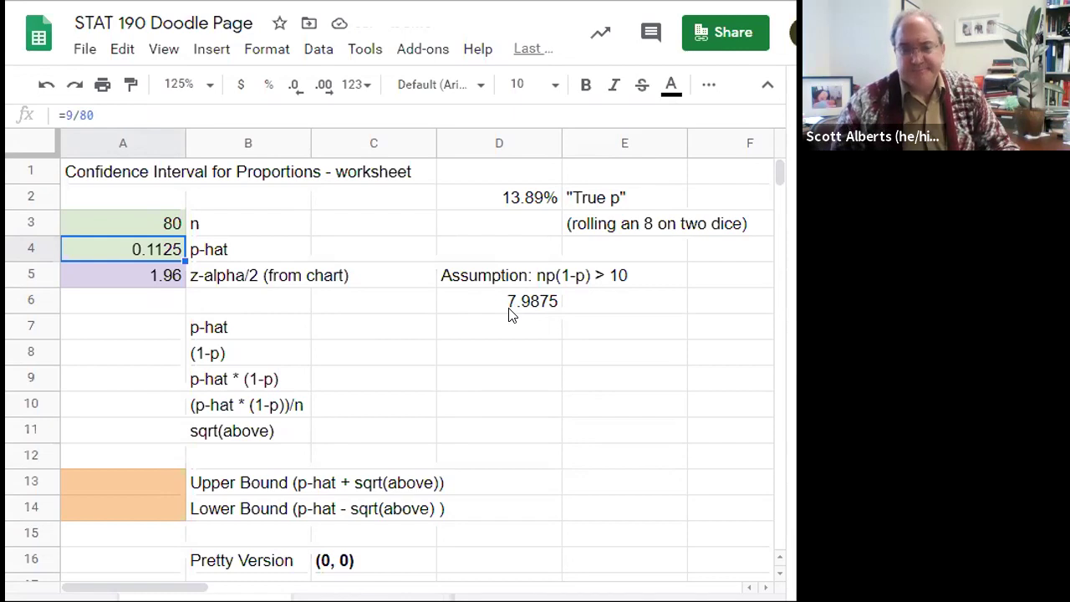
left_click(139, 226)
type("90")
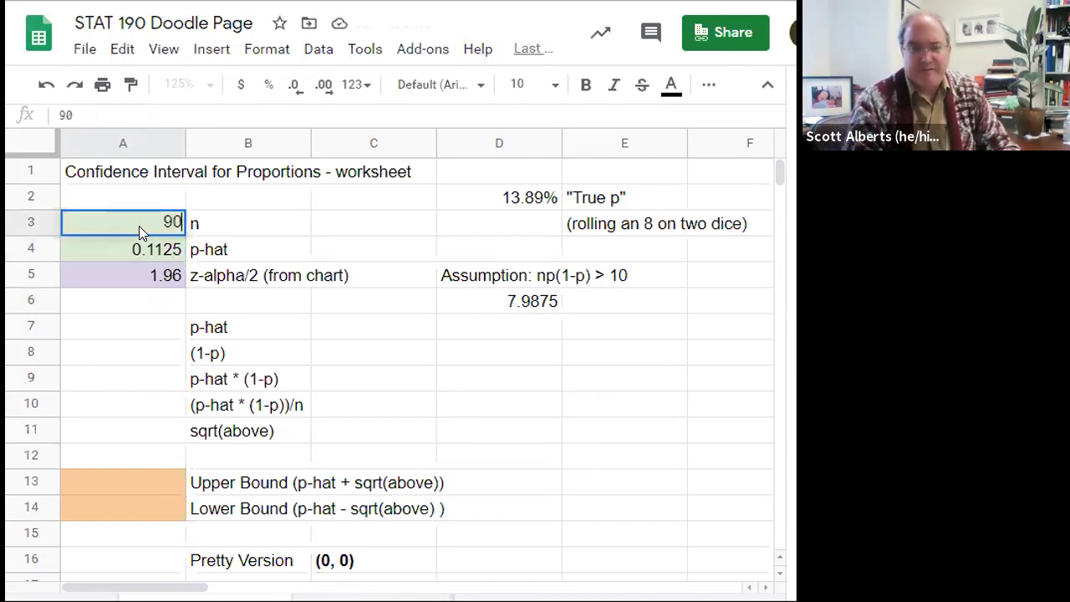
key("Return")
Set the sample size n in cell A3 to 100.
left_click(139, 225)
type("100")
key("Return")
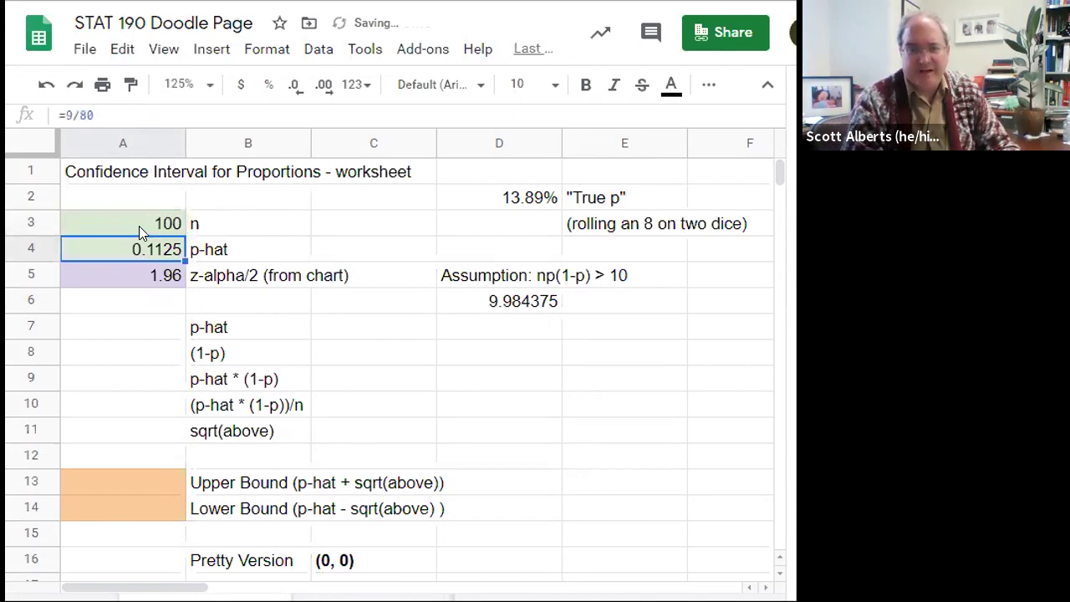
Switch to StatCrunch and extend the two-dice simulation in batches of 5 runs to a total of 100 runs.
left_click(139, 226)
key("alt+Tab")
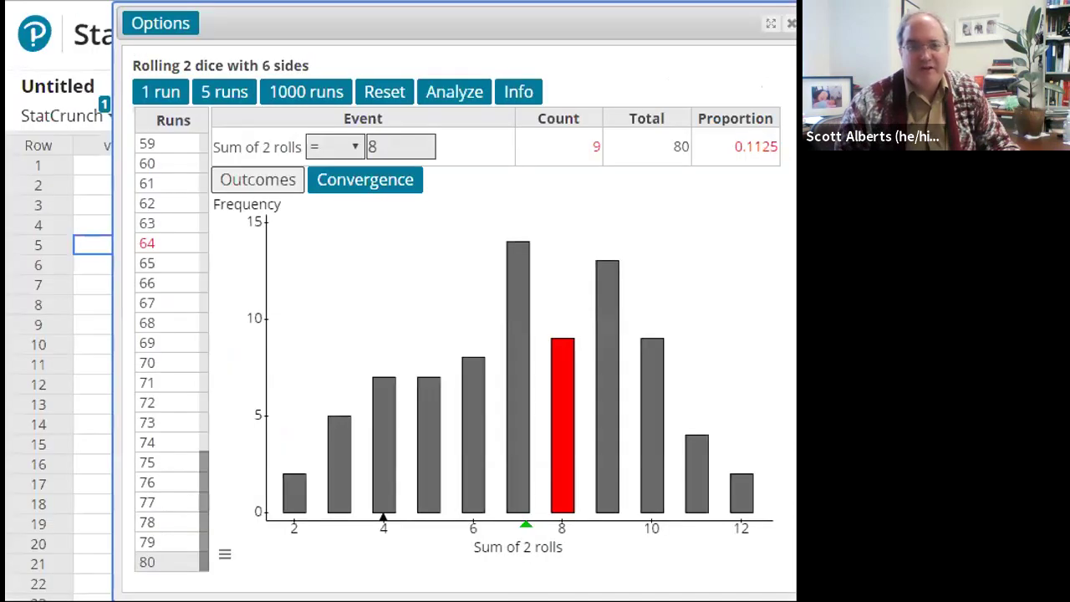
left_click(213, 91)
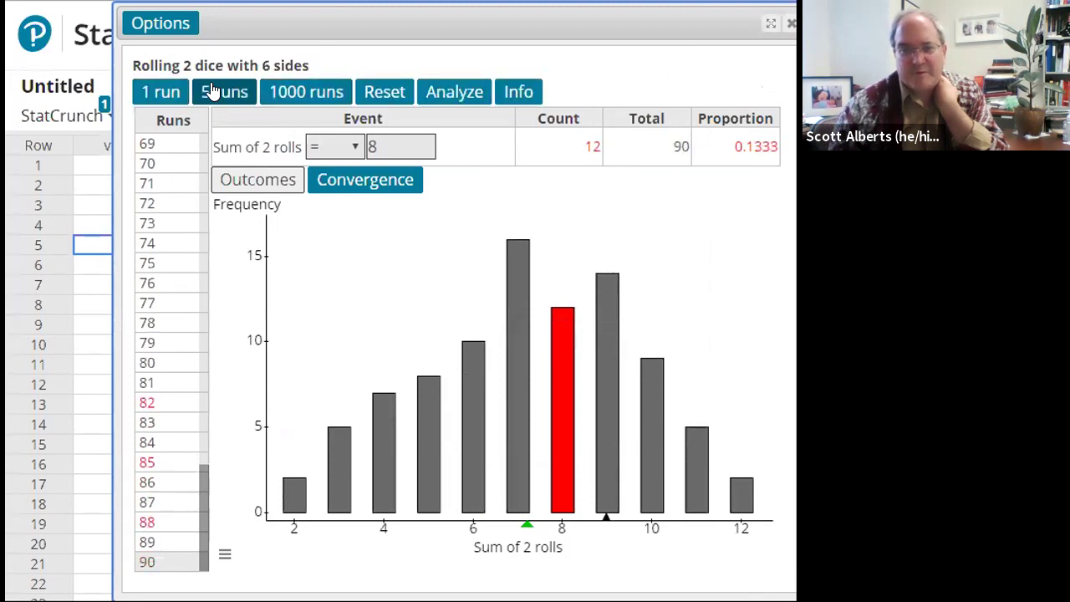
left_click(216, 90)
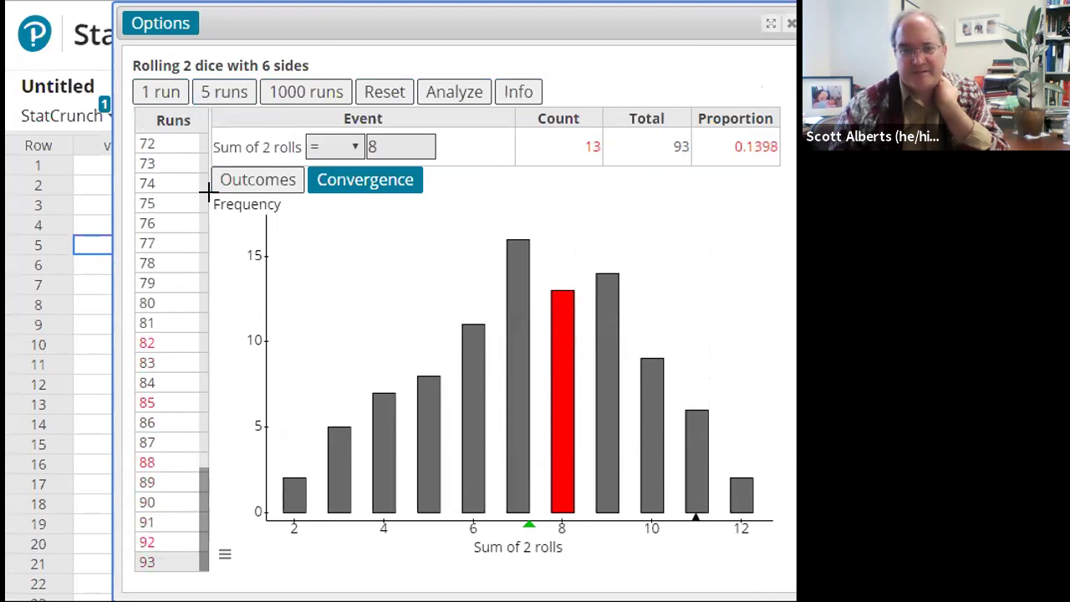
left_click(207, 100)
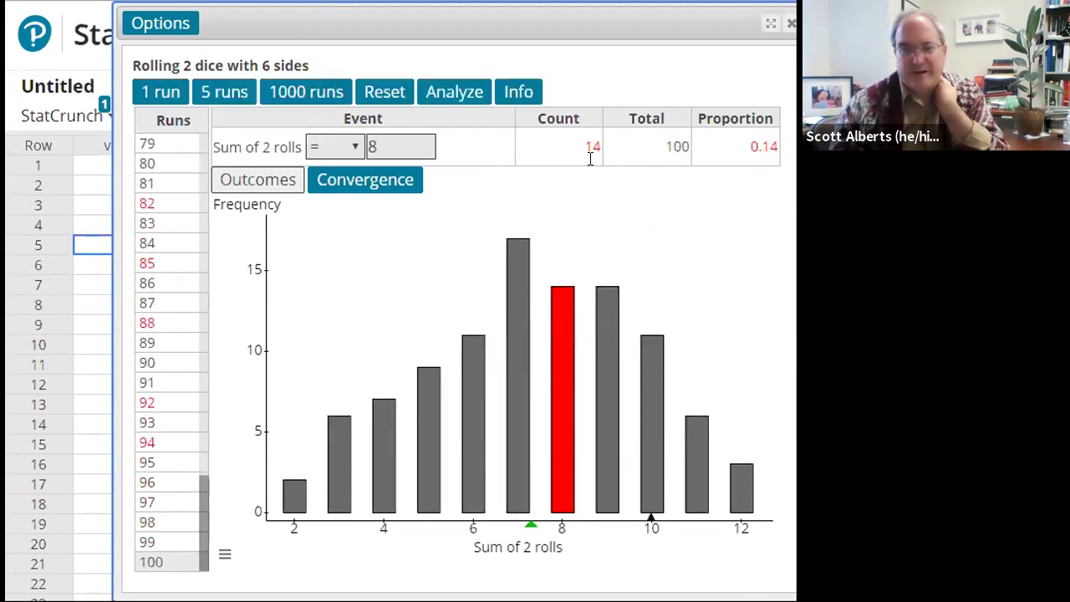
Switch back to the Google Sheets worksheet and set the p-hat value in cell A4 to =14/100.
key("alt+Tab")
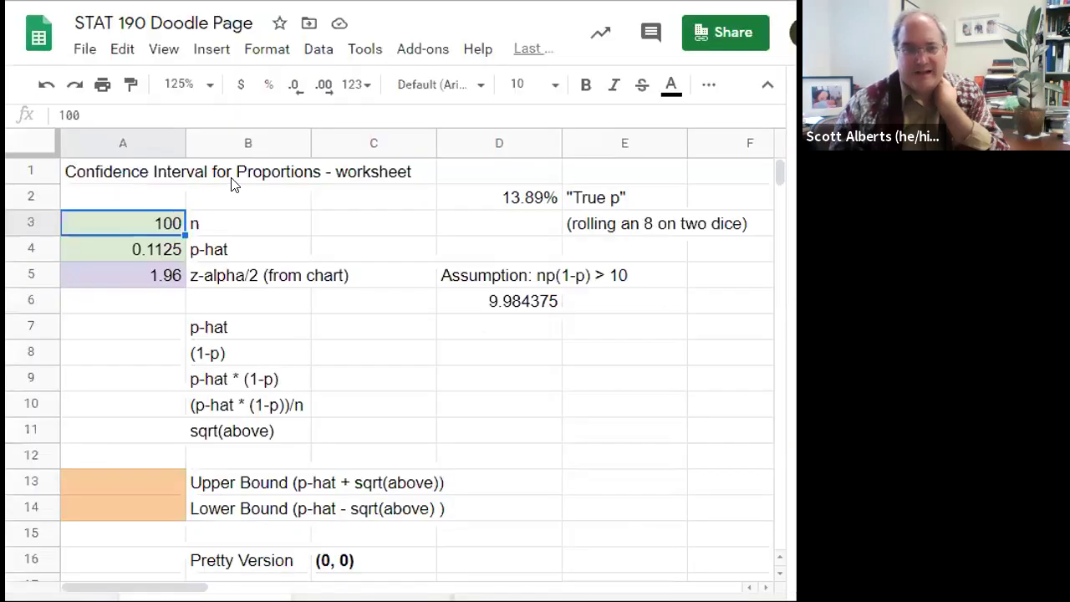
left_click(138, 255)
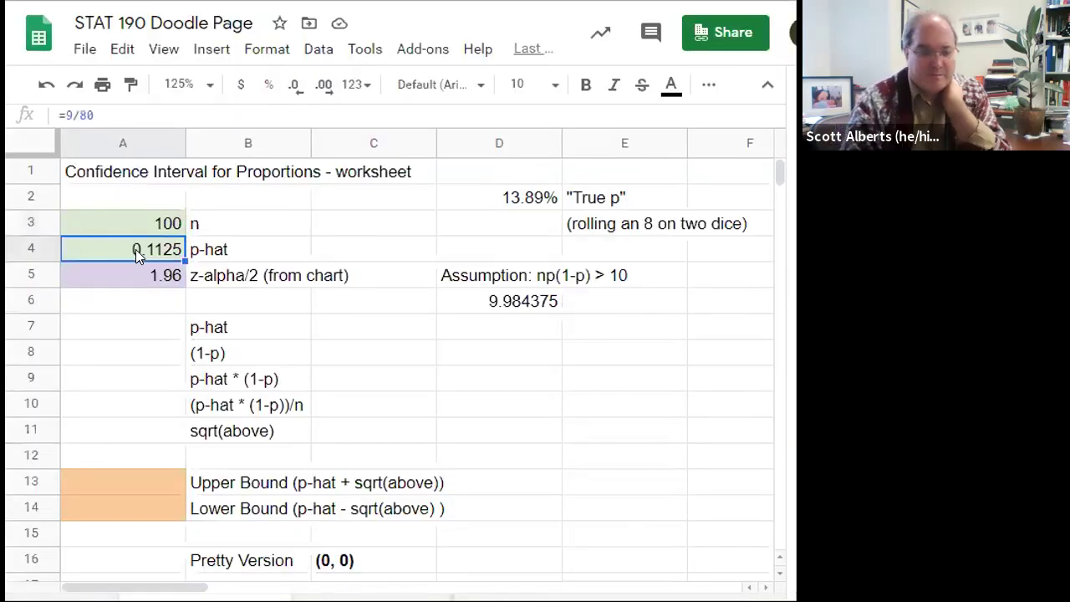
type("+14/100")
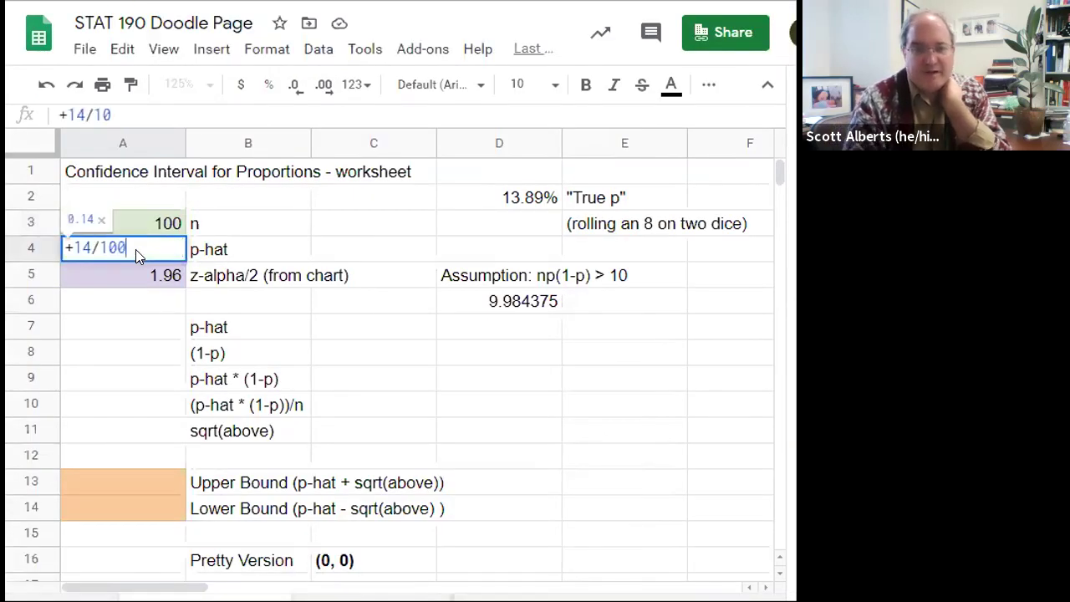
key("Return")
left_click(136, 250)
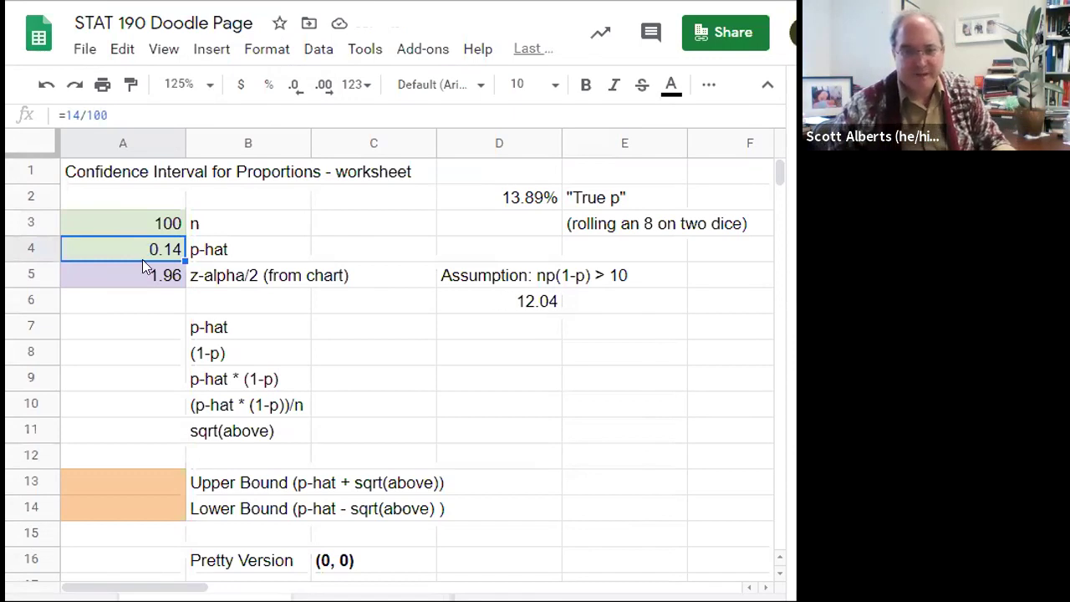
Check the z-alpha/2 value in cell A5 against the z*-value table on the dummies web page, returning to the worksheet.
left_click(140, 274)
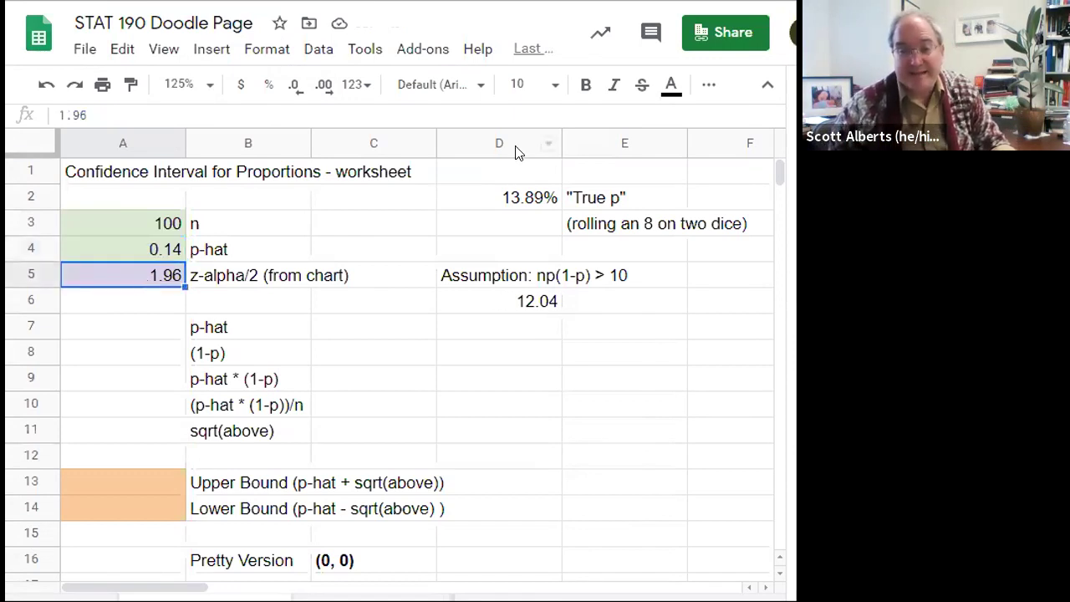
left_click(665, 90)
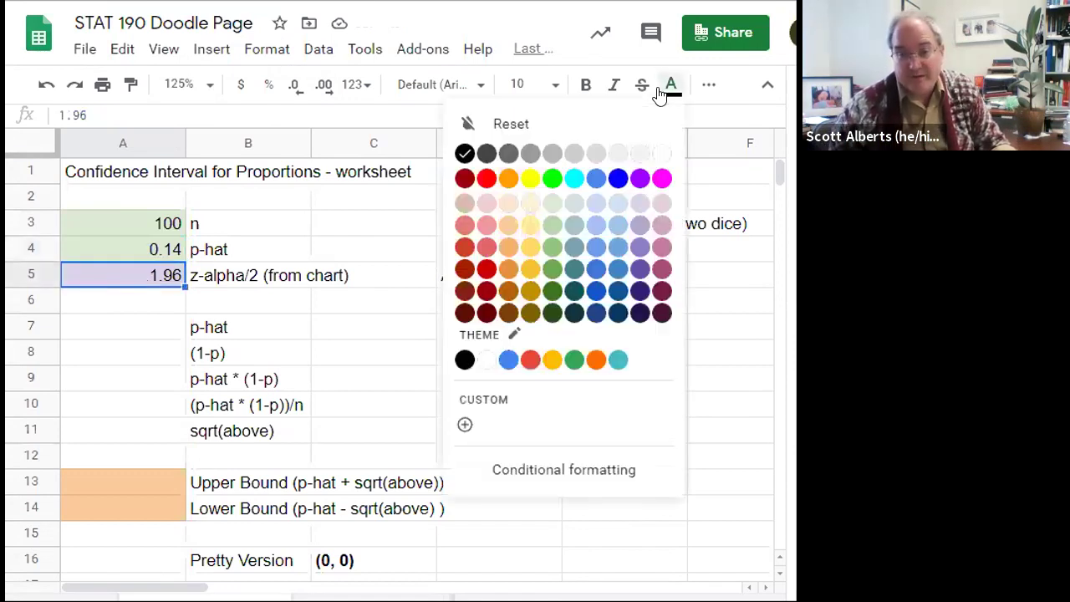
key("ctrl+Tab")
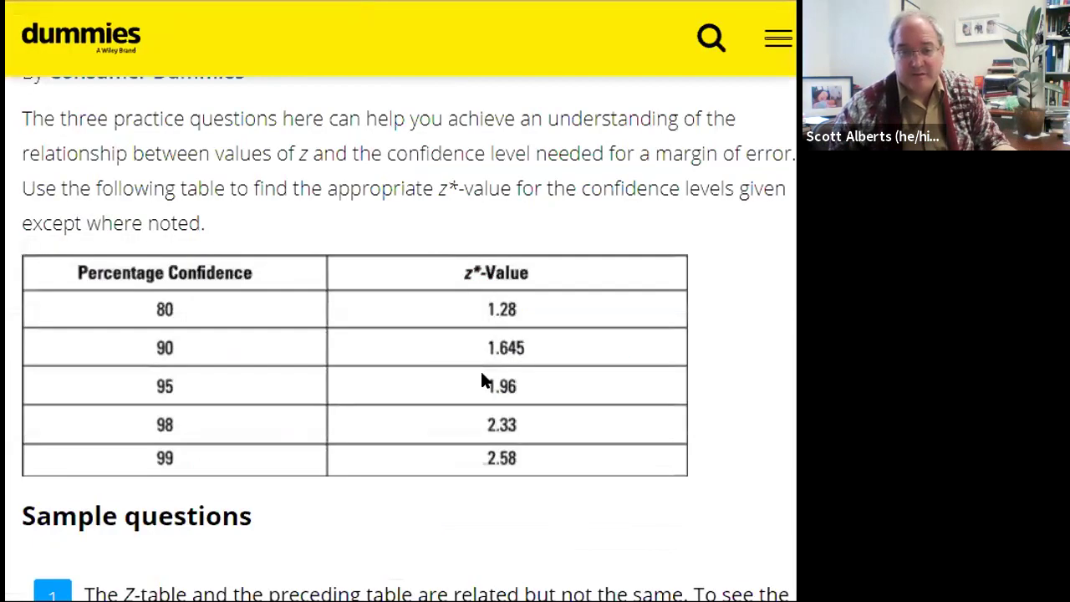
key("ctrl+shift+Tab")
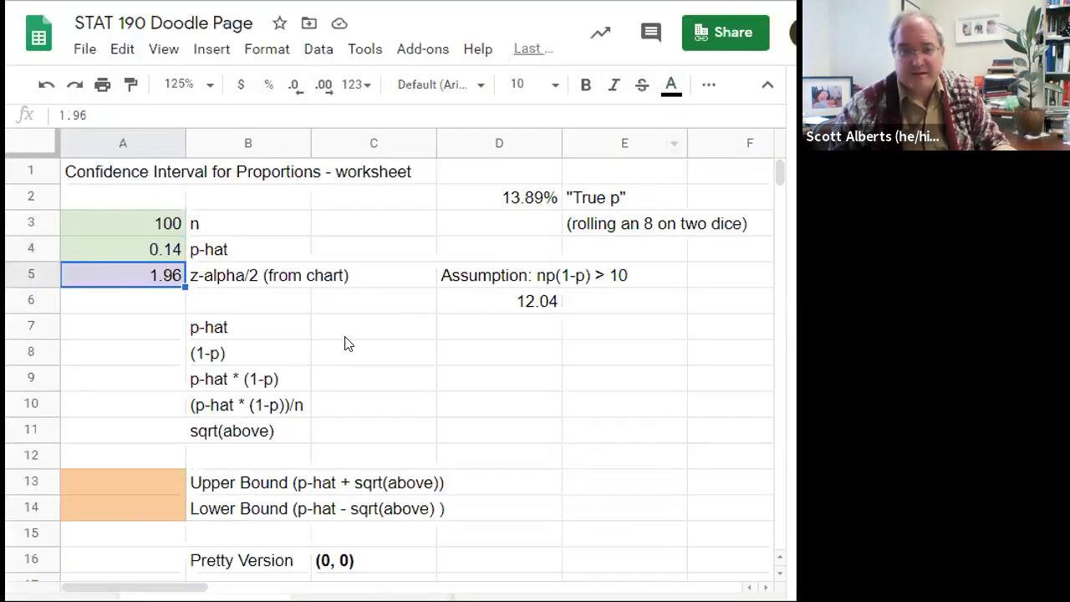
Fill the p-hat calculation cell A7 with a reference to the sample proportion, =A4.
left_click(131, 339)
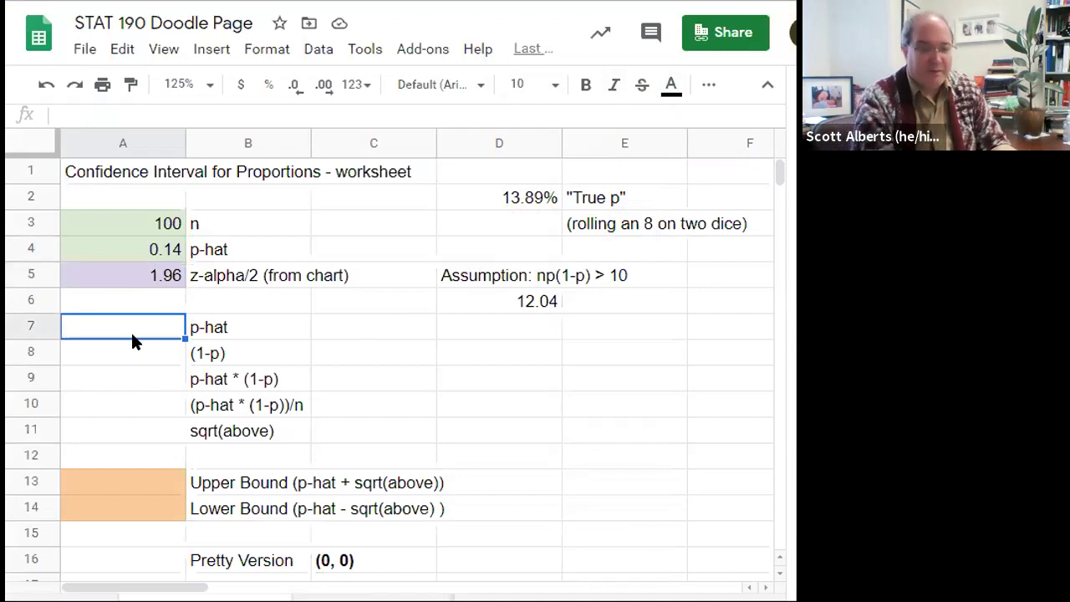
type("=")
key("Up")
key("Up")
key("Up")
key("Return")
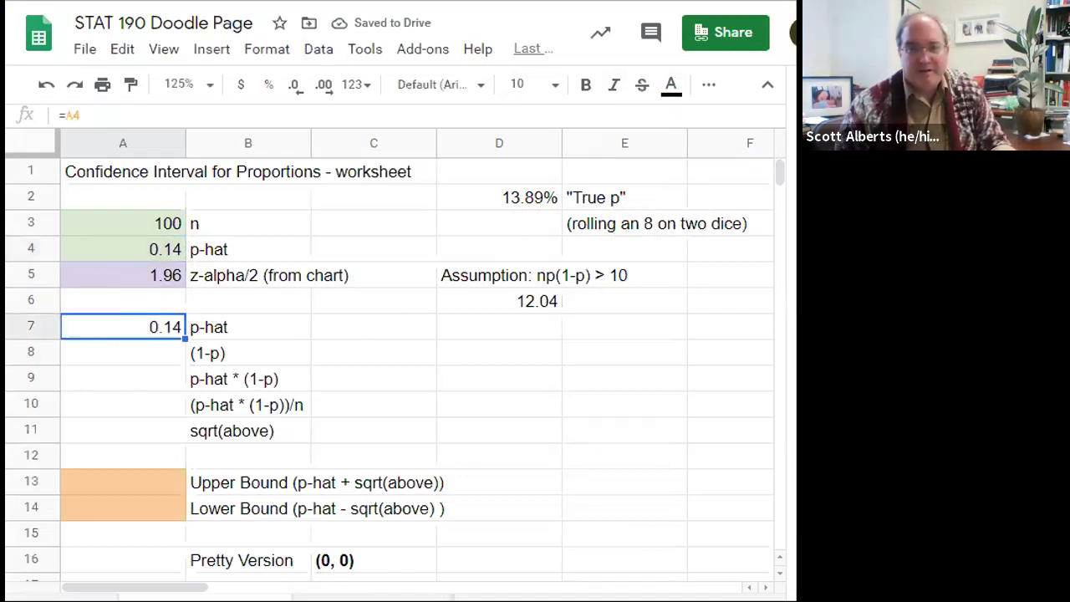
Switch to the lecture slides and go back to the slide with the confidence interval formula for a population proportion.
key("alt+Tab")
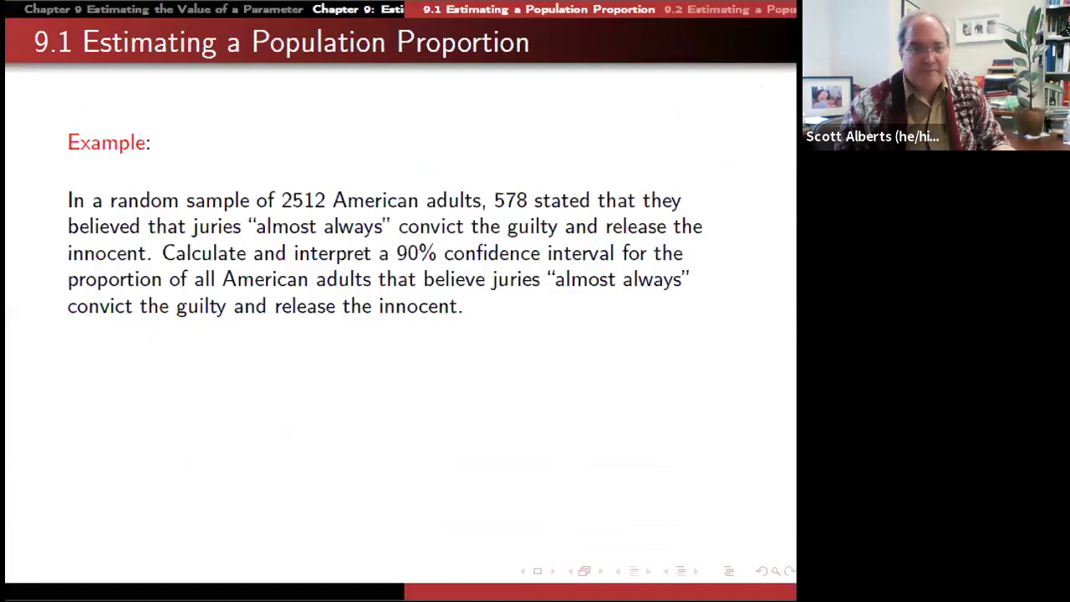
key("Left")
key("Right")
key("Left")
key("Left")
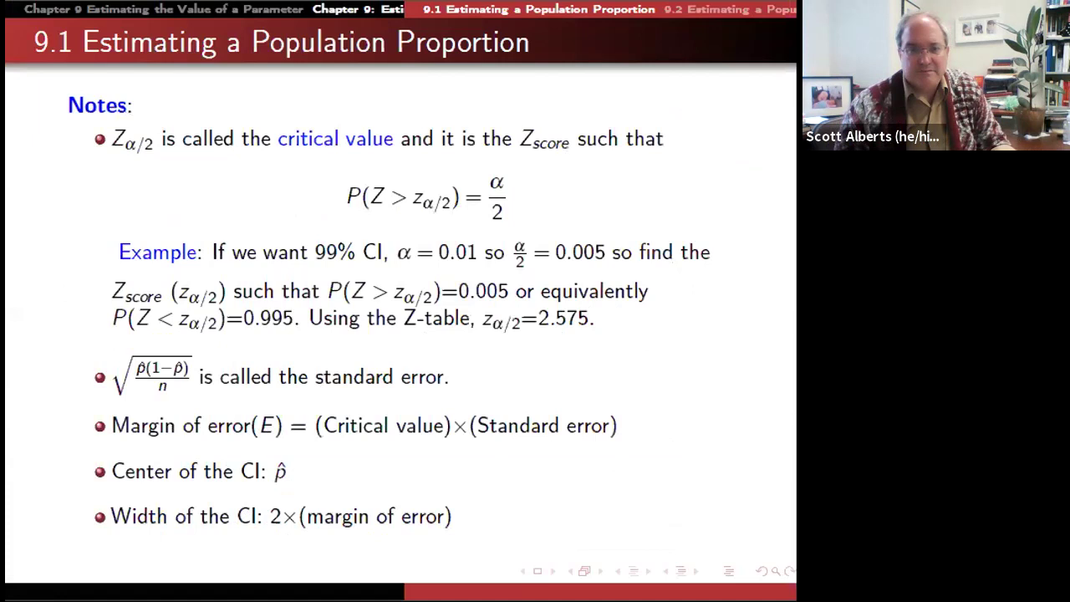
key("Left")
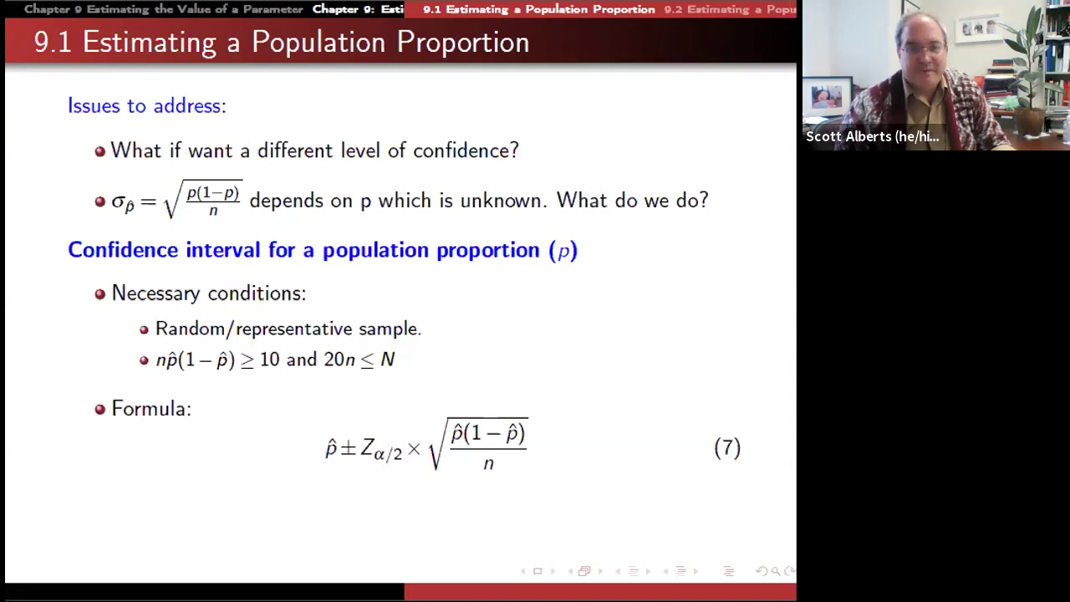
Return to the worksheet and calculate (1-p) in cell A8 with the formula =1-A7.
key("alt+Tab")
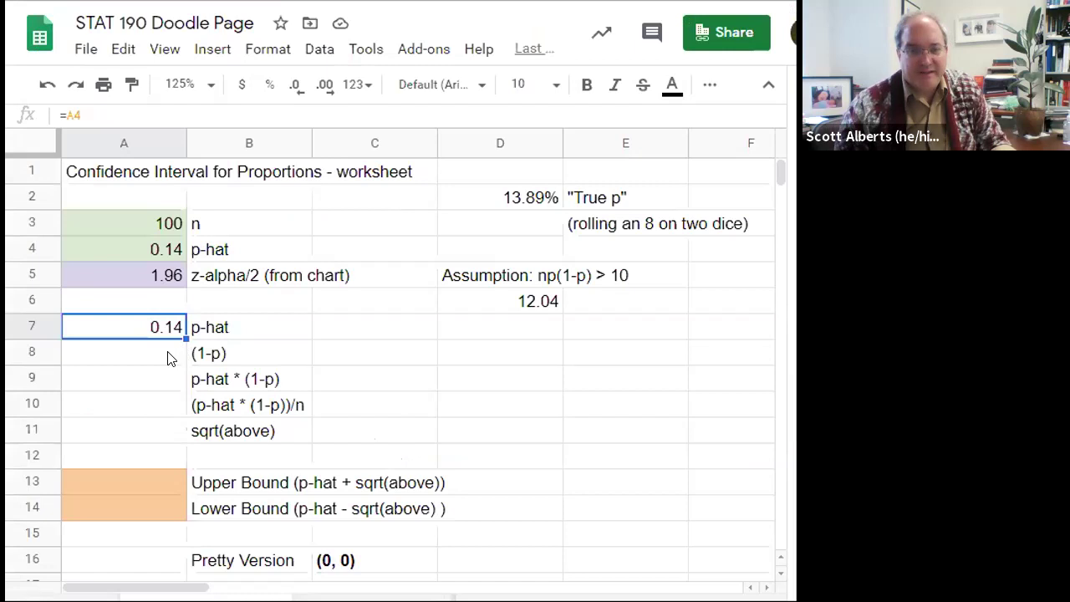
left_click(172, 357)
type("=")
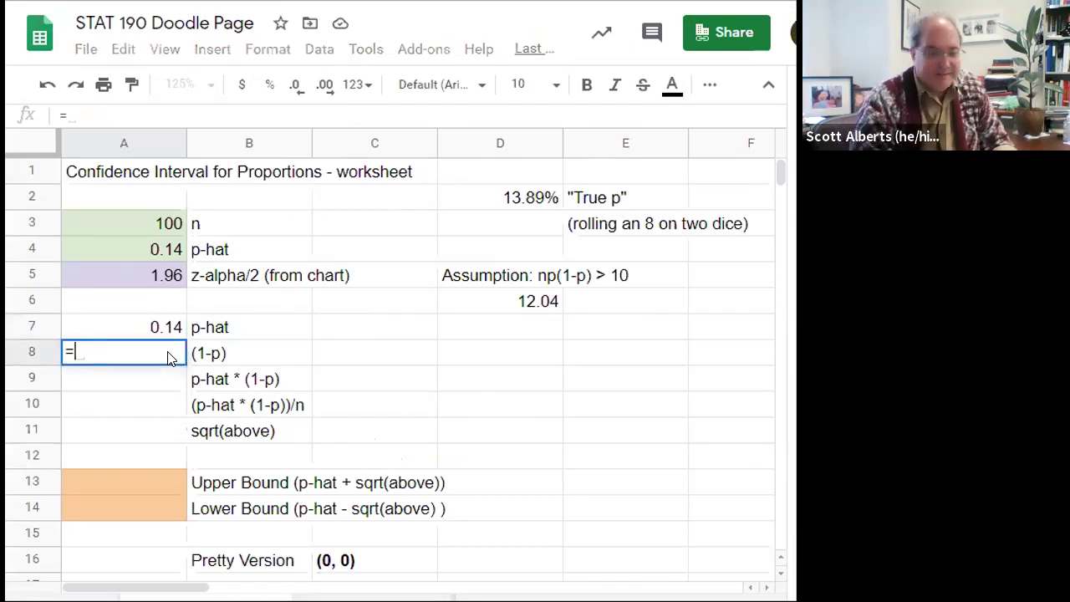
type("1-A7")
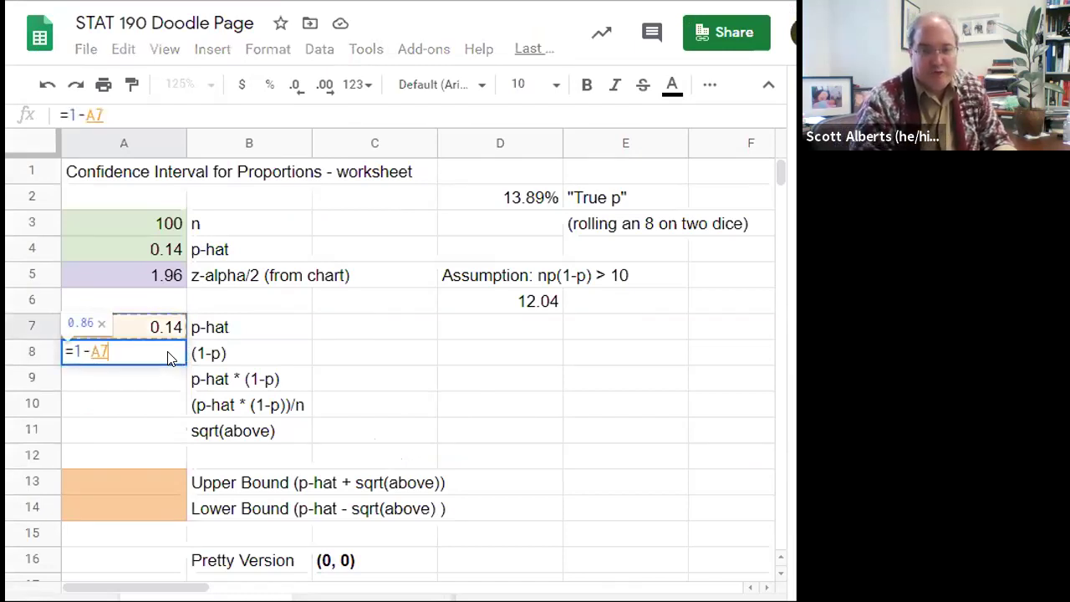
key("Return")
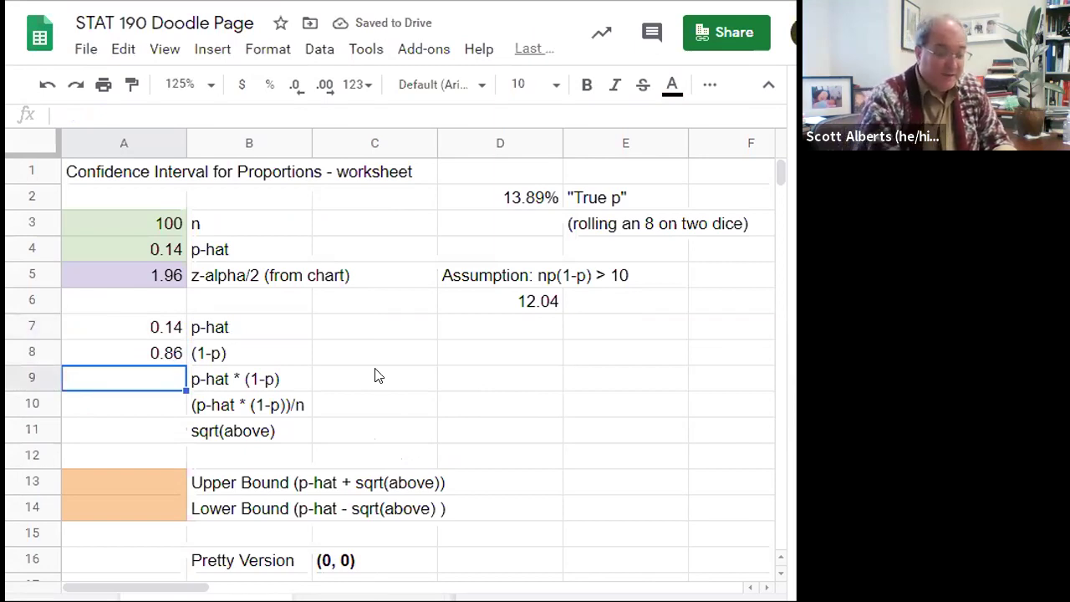
Calculate p-hat * (1-p) in cell A9 as A8*A7 and compare it with the assumption formula in D6.
type("+A8*A7")
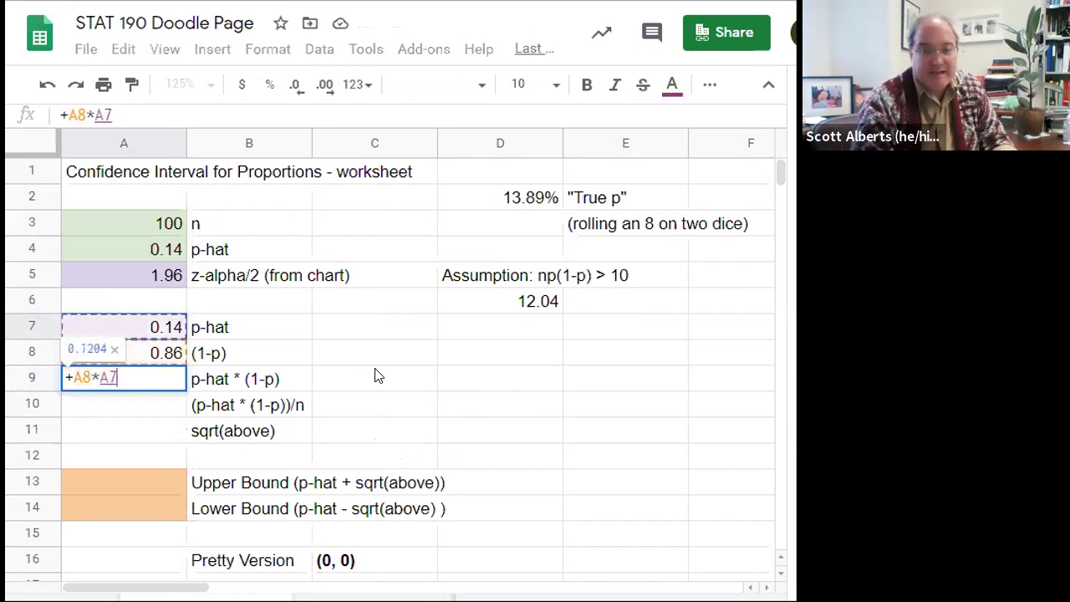
key("Return")
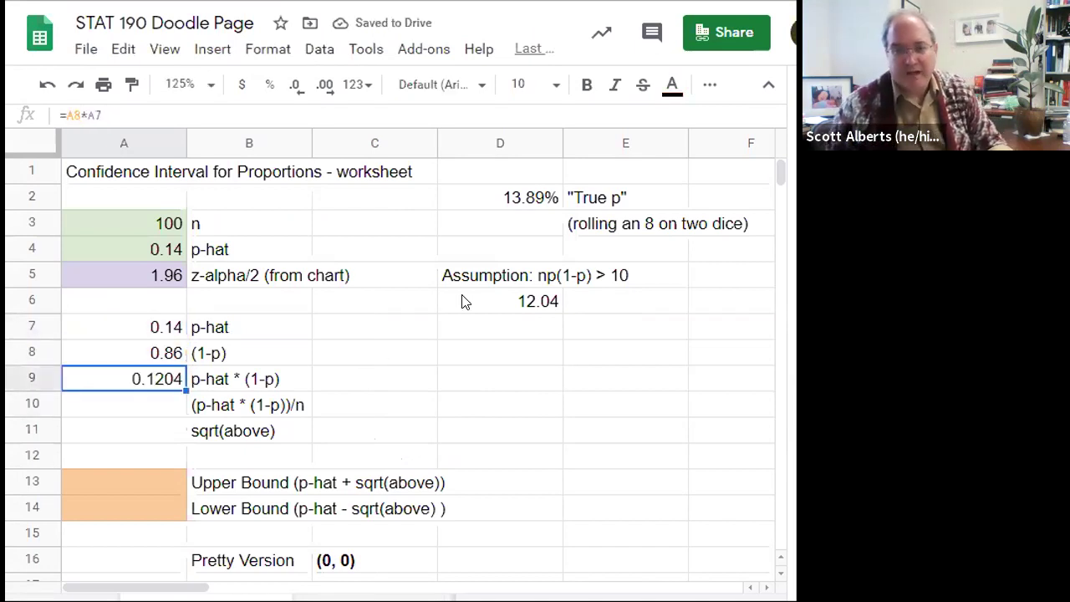
left_click(521, 301)
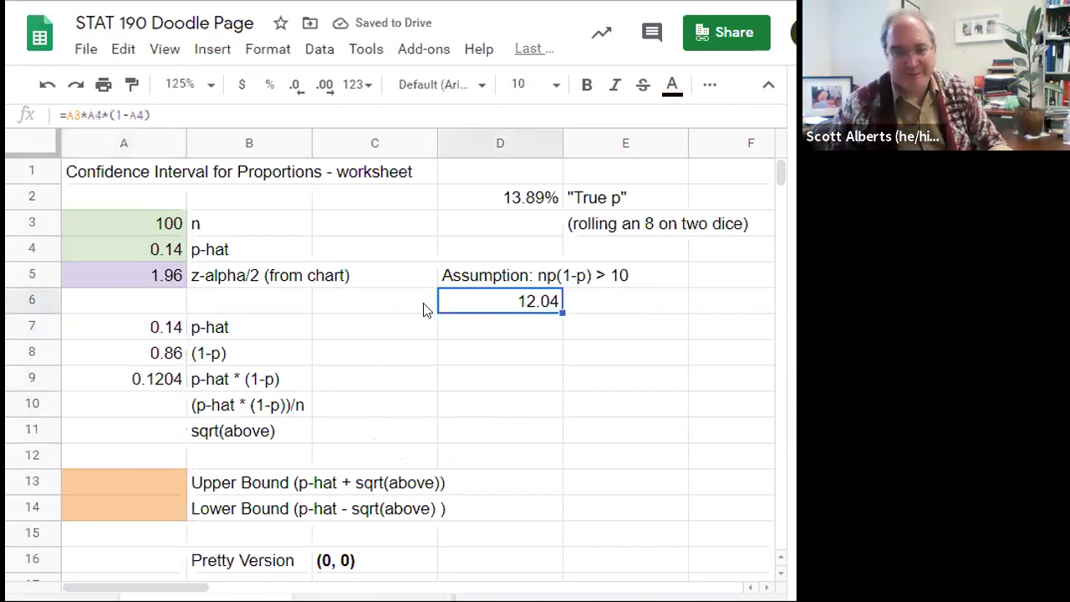
left_click(159, 382)
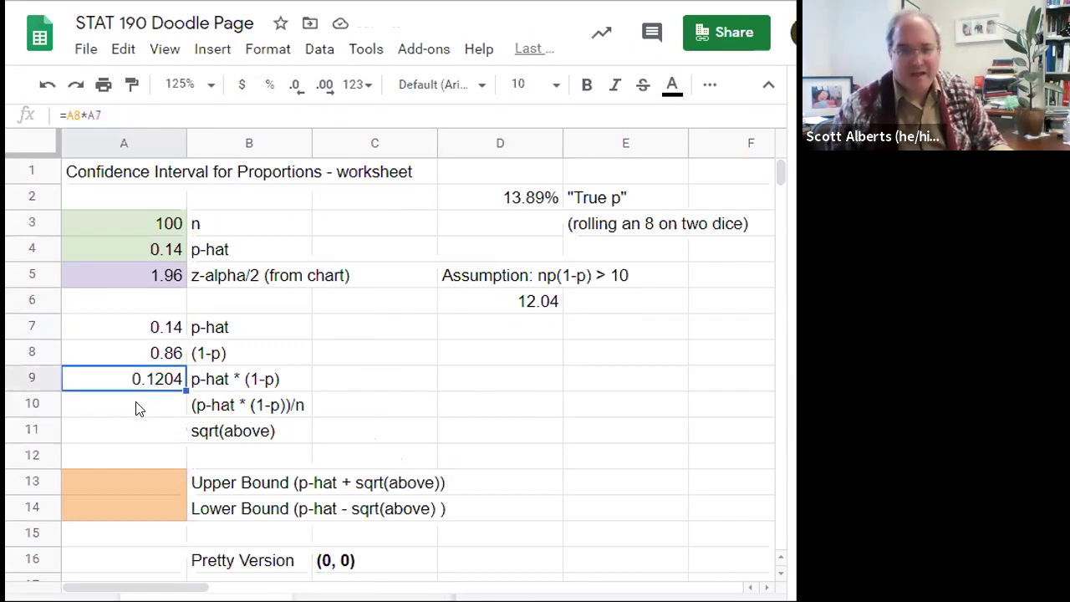
Calculate (p-hat * (1-p))/n in cell A10 by dividing A9 by the sample size in A3.
left_click(137, 408)
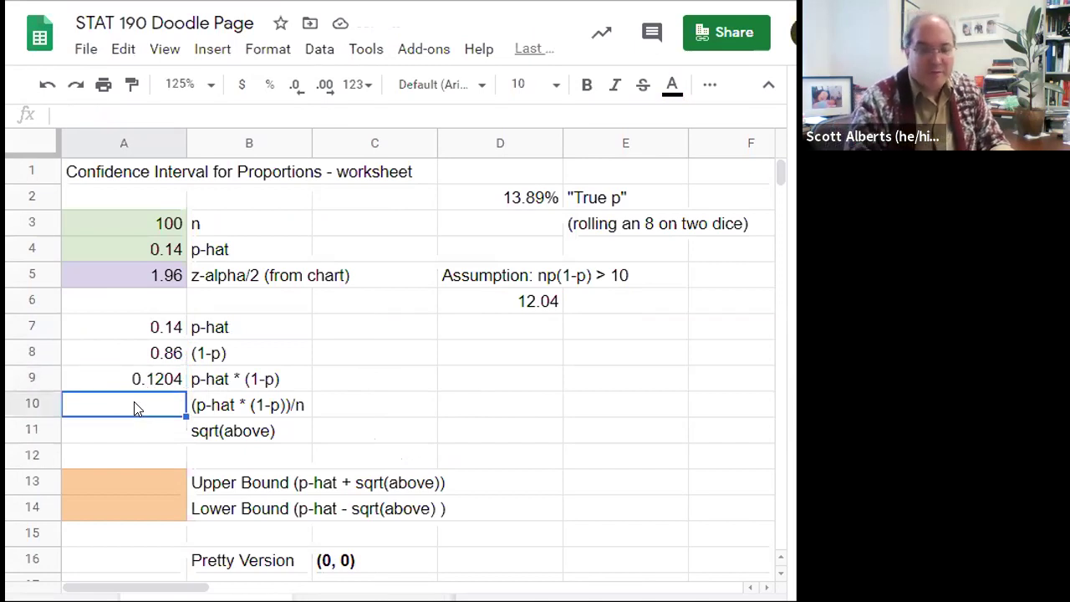
type("+A9/")
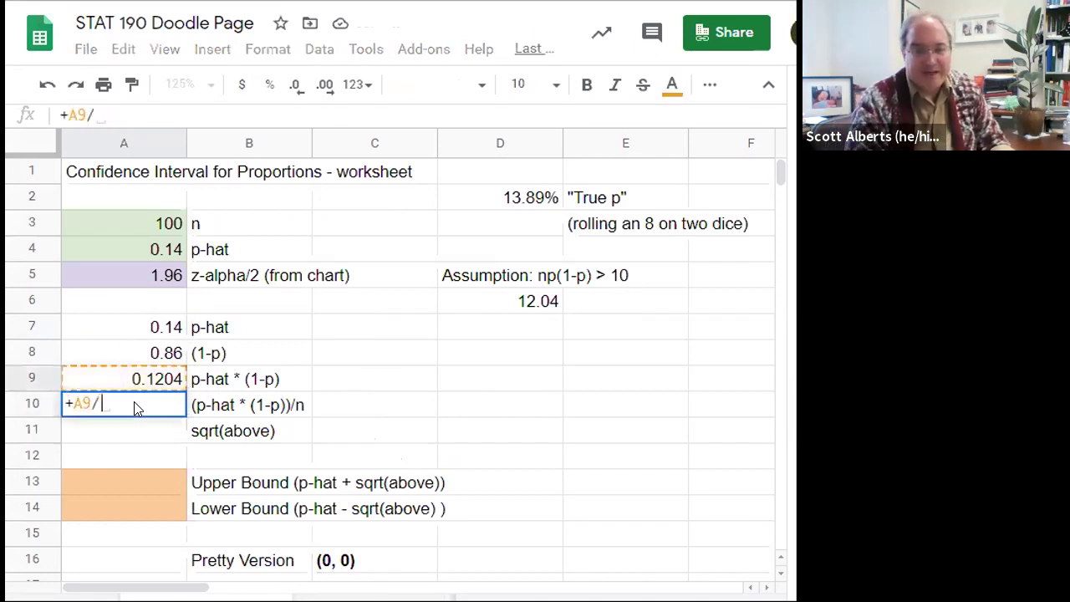
key("Up")
key("Up")
key("Up")
key("Up")
key("Up")
key("Up")
key("Up")
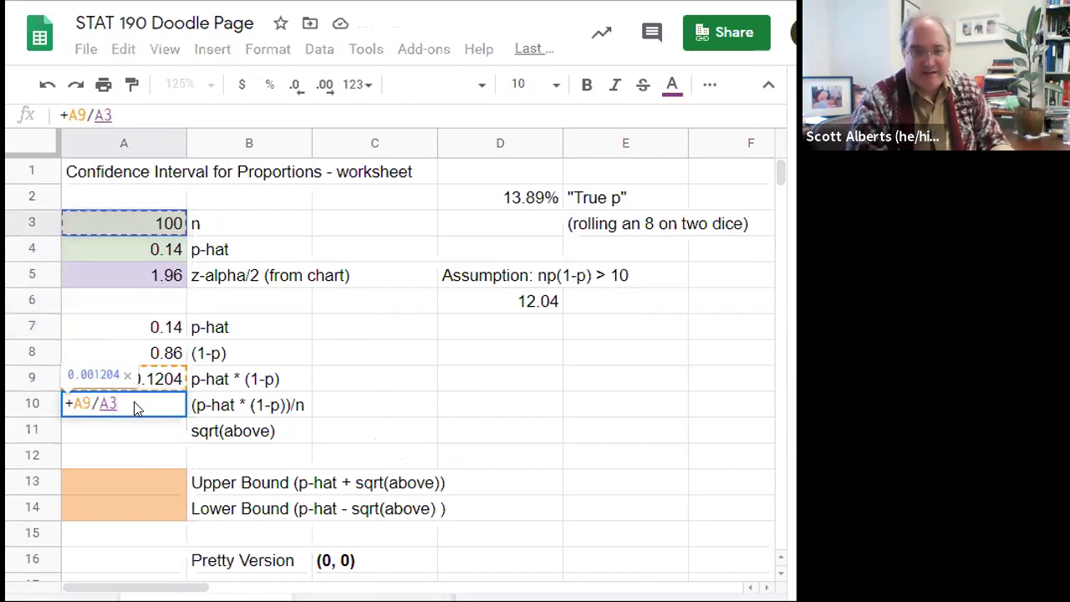
key("Return")
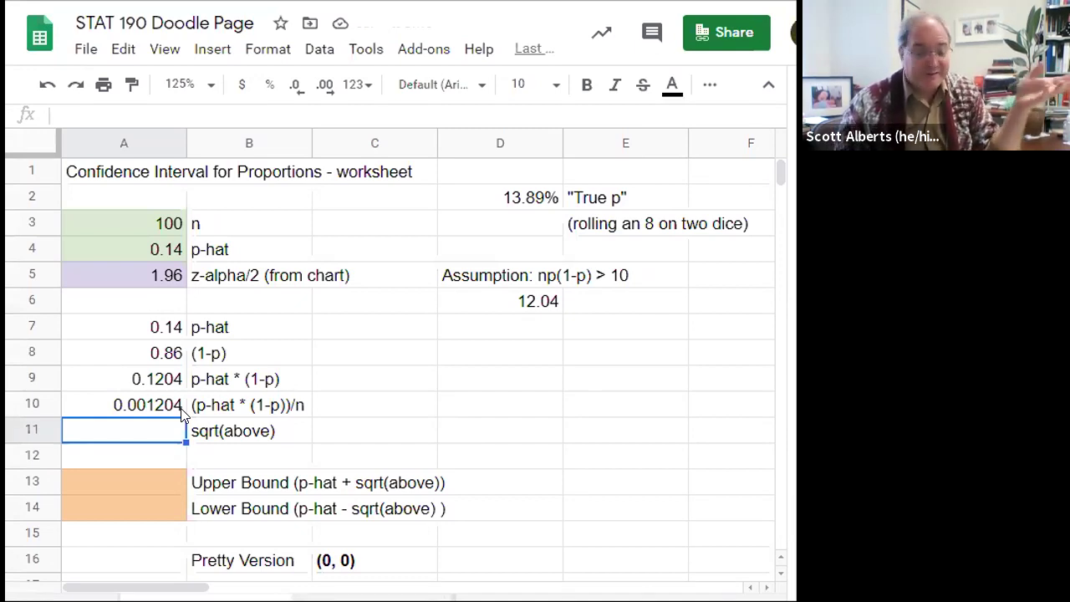
Calculate the square root of the value above in cell A11 with =sqrt(A10) and review its formula.
type("=sqrt")
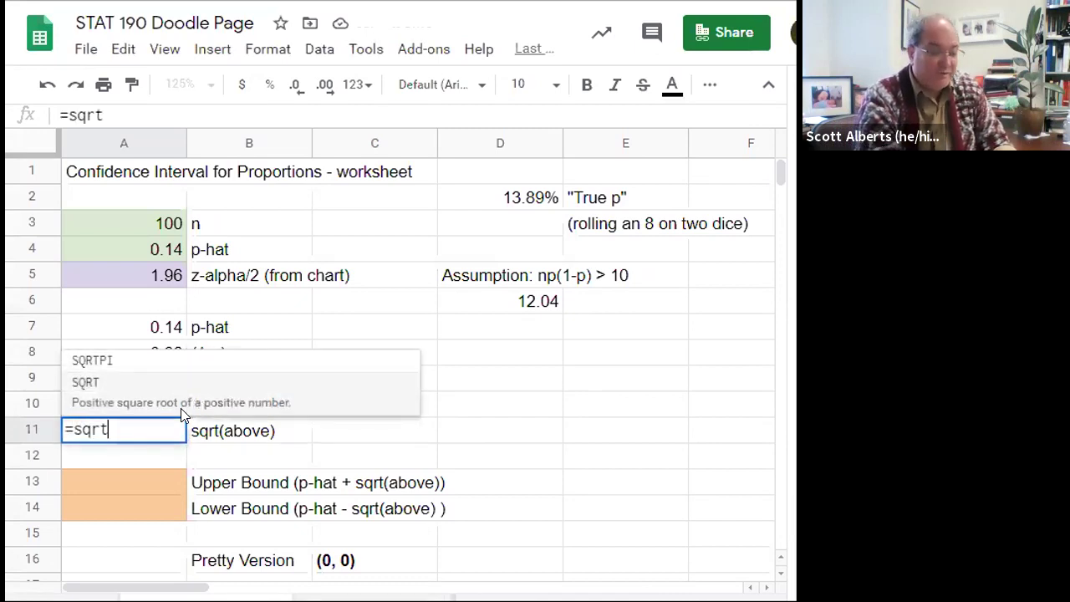
type("(")
left_click(180, 408)
key("Return")
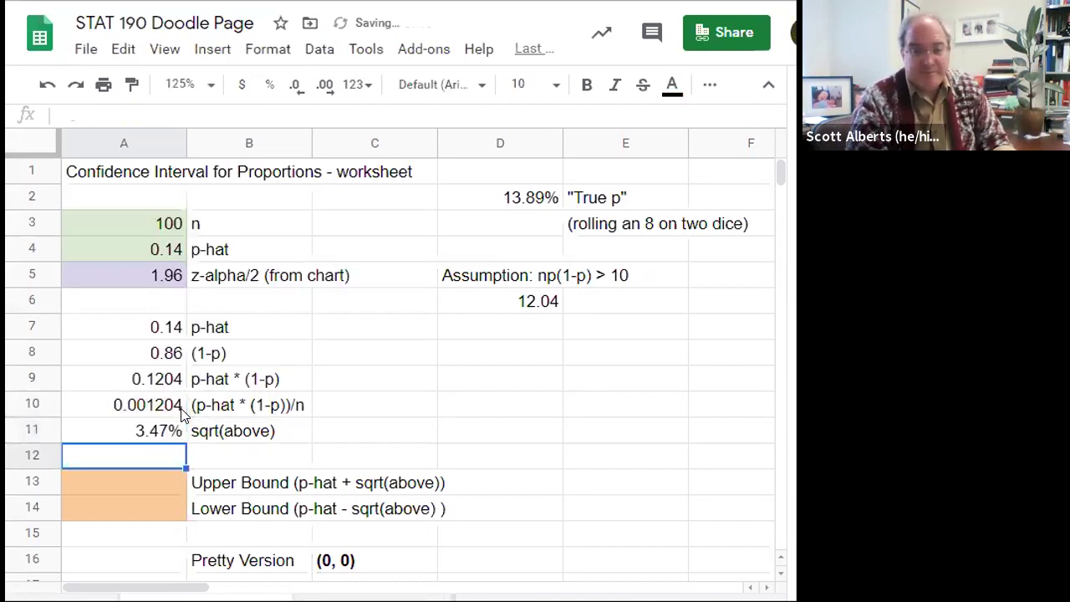
key("Up")
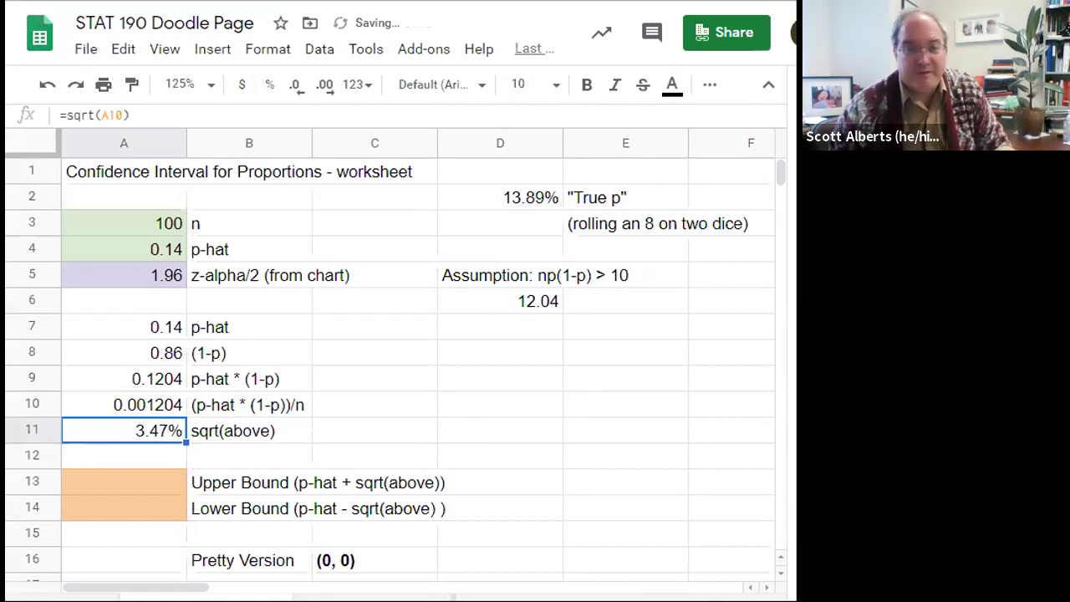
Switch to the lecture slides and circle the confidence interval formula (7) in red.
key("alt+Tab")
key("alt+Tab")
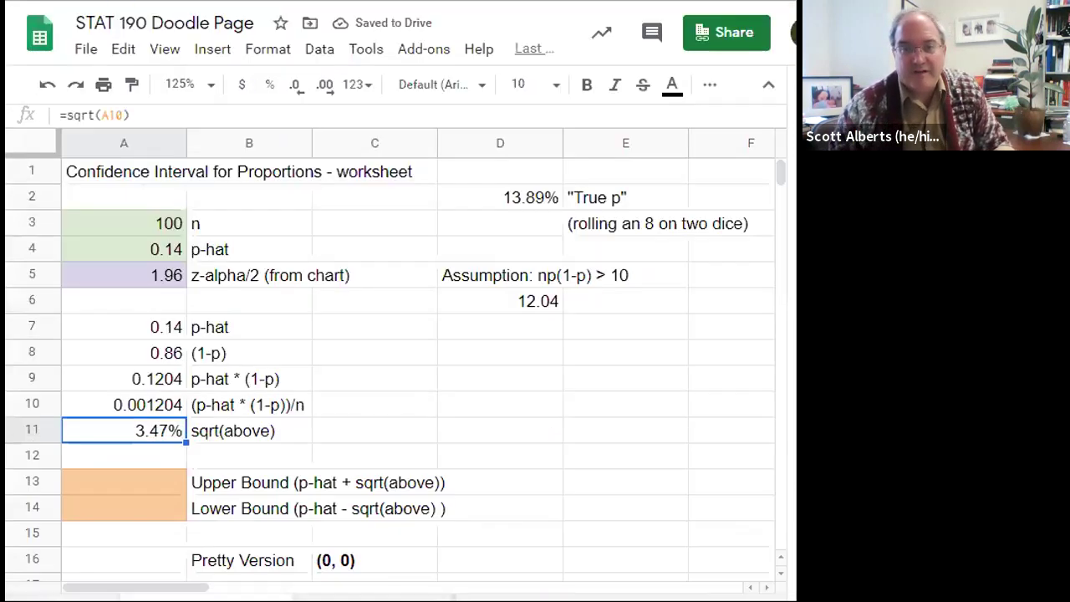
key("alt+Tab")
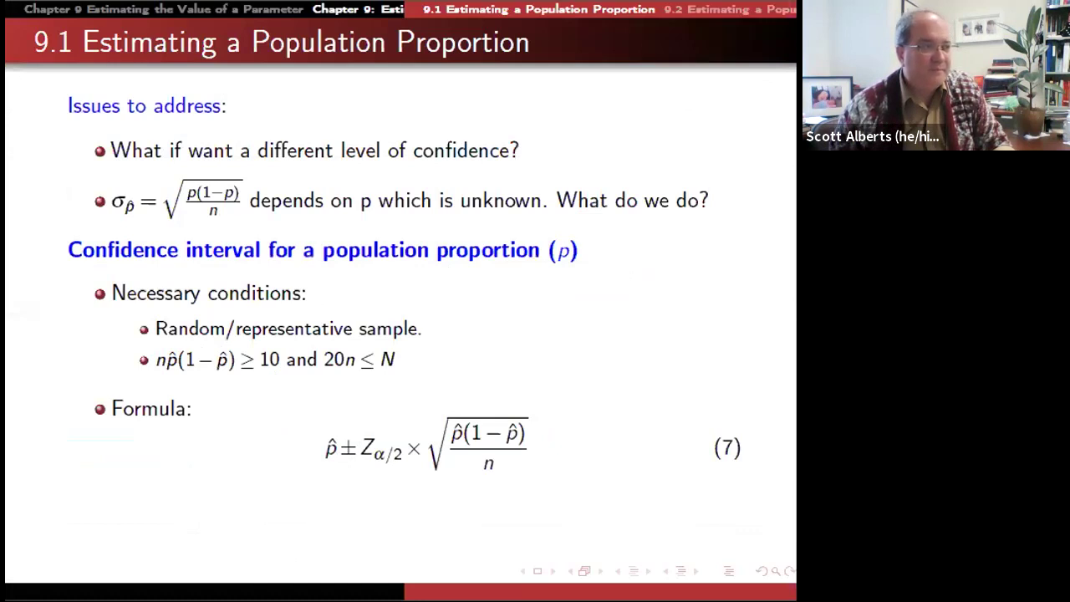
mouse_move(424, 385)
left_mouse_down()
mouse_move(320, 390)
mouse_move(370, 480)
mouse_move(578, 407)
mouse_move(411, 371)
mouse_move(380, 398)
left_mouse_up()
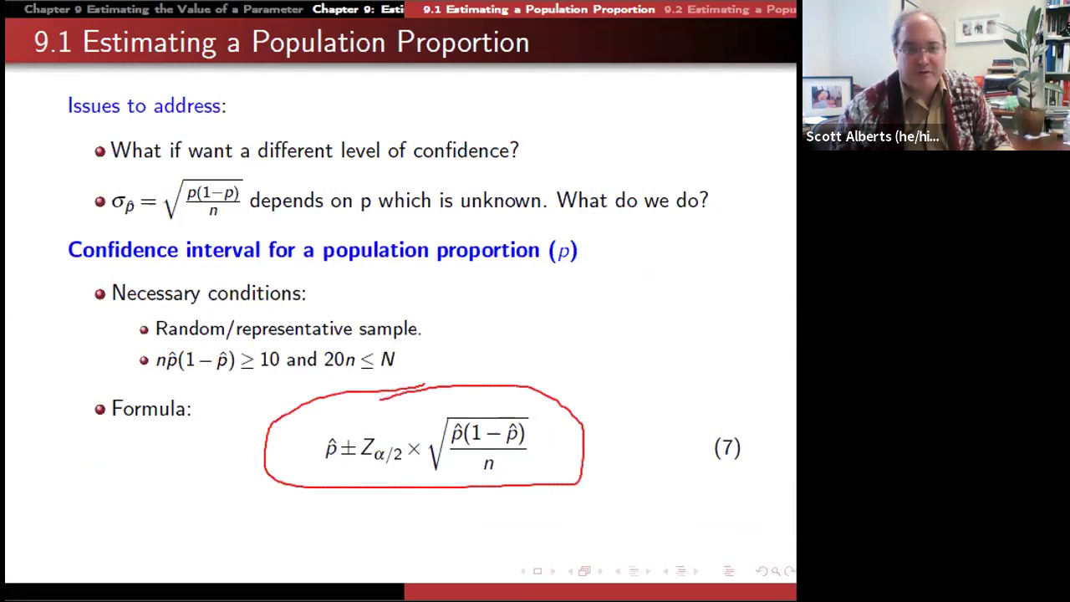
Draw a red arrow to p-hat in the slide's formula, write "SE" below the square root, and bracket the z-times-root term.
key("alt+Tab")
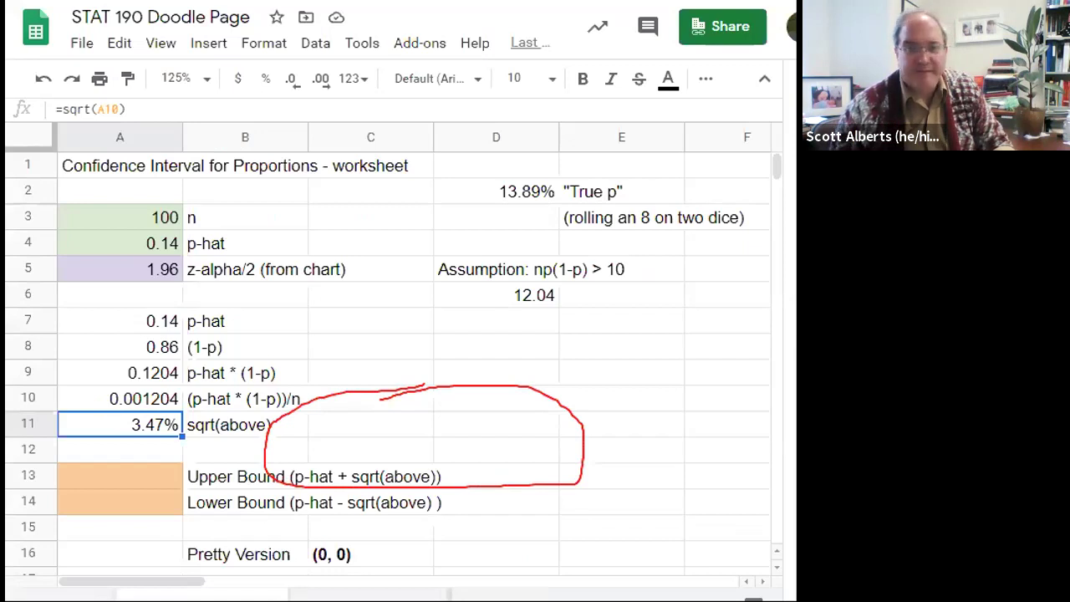
key("alt+Tab")
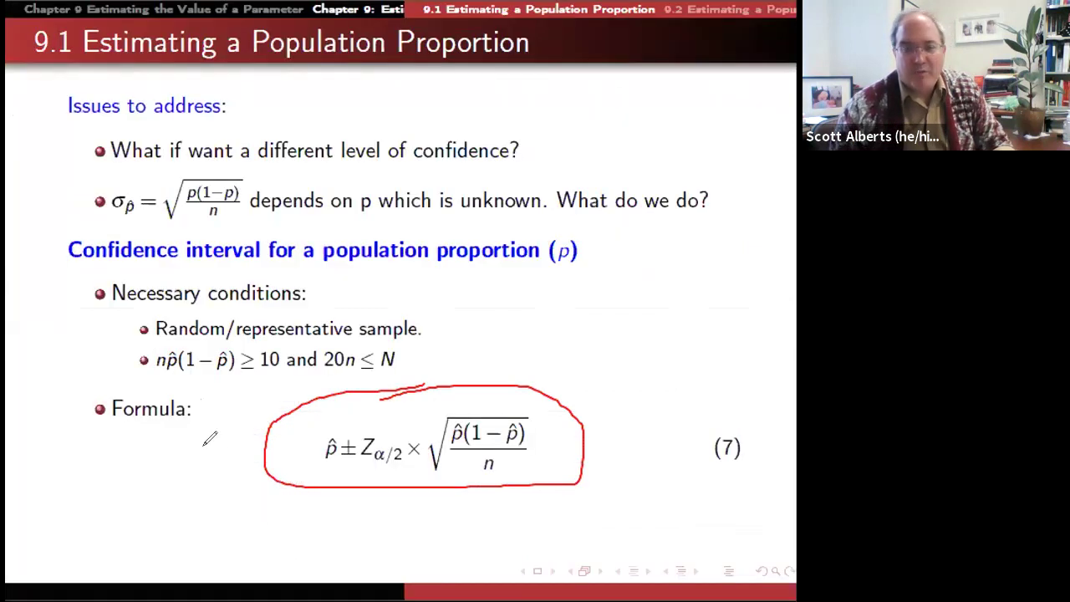
left_click_drag(336, 408, 336, 428)
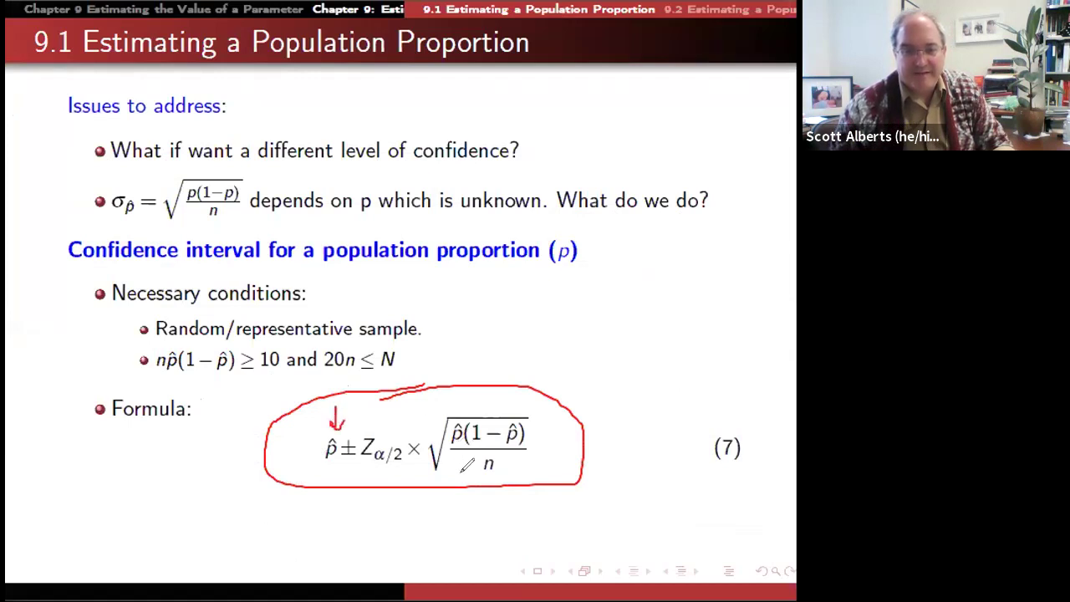
mouse_move(477, 496)
left_mouse_down()
mouse_move(466, 513)
mouse_move(499, 508)
left_mouse_up()
mouse_move(355, 501)
left_mouse_down()
mouse_move(487, 534)
mouse_move(544, 506)
left_mouse_up()
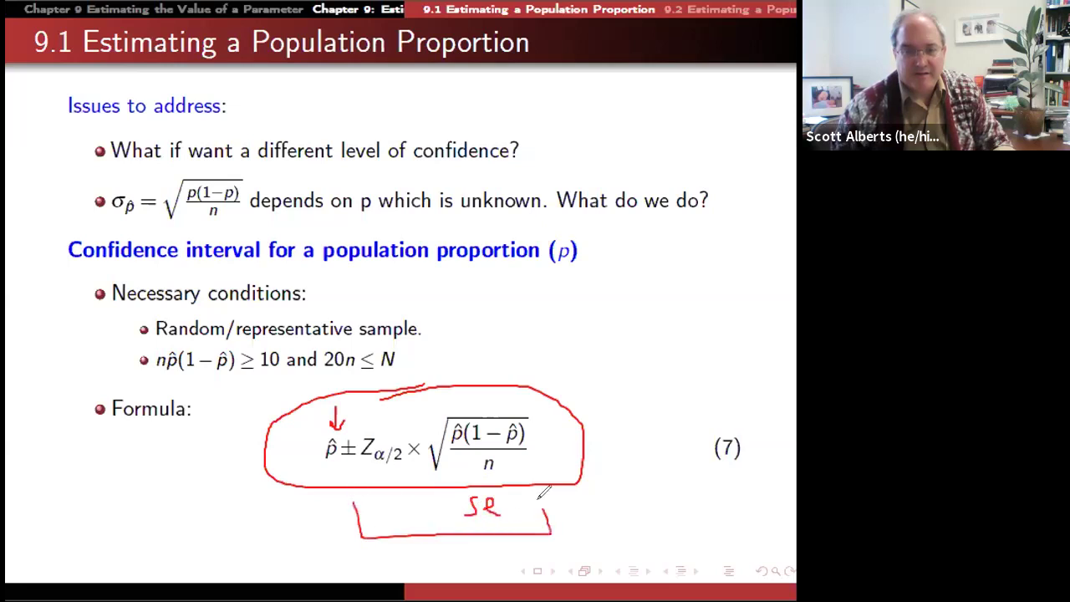
Write "ME" below the bracket in red, draw a frame over the whole formula, and label it "CI".
mouse_move(399, 565)
left_mouse_down()
mouse_move(430, 547)
mouse_move(428, 565)
mouse_move(445, 541)
mouse_move(458, 563)
left_mouse_up()
mouse_move(306, 473)
left_mouse_down()
mouse_move(310, 547)
mouse_move(308, 392)
mouse_move(600, 392)
mouse_move(623, 532)
left_mouse_up()
mouse_move(574, 353)
left_mouse_down()
mouse_move(558, 373)
mouse_move(590, 379)
mouse_move(600, 364)
mouse_move(610, 378)
left_mouse_up()
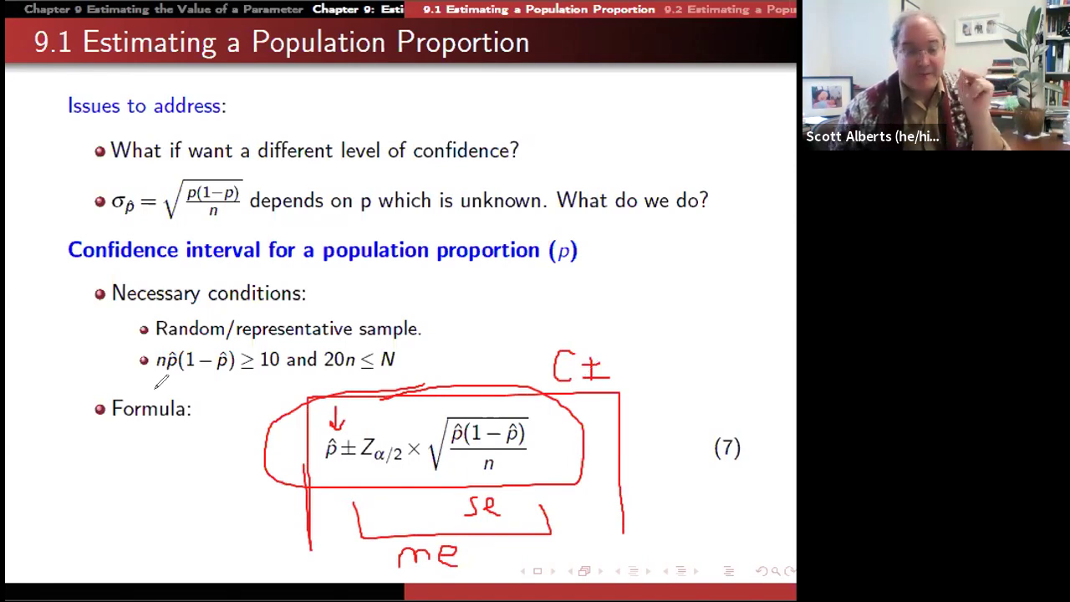
Erase all red annotations from the slide and switch back to the Google Sheets worksheet.
key("e")
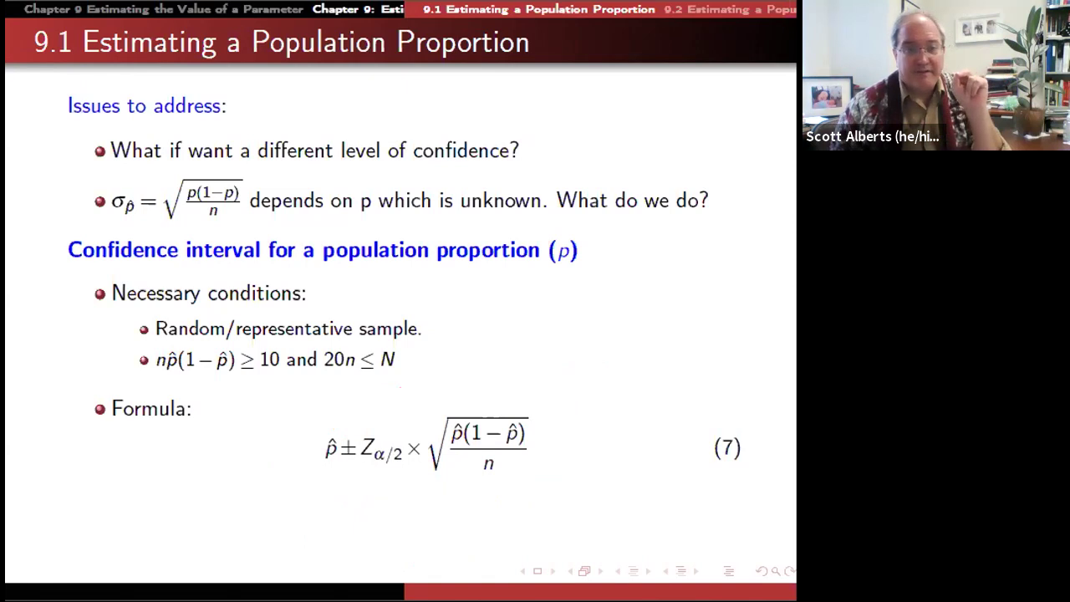
key("alt+Tab")
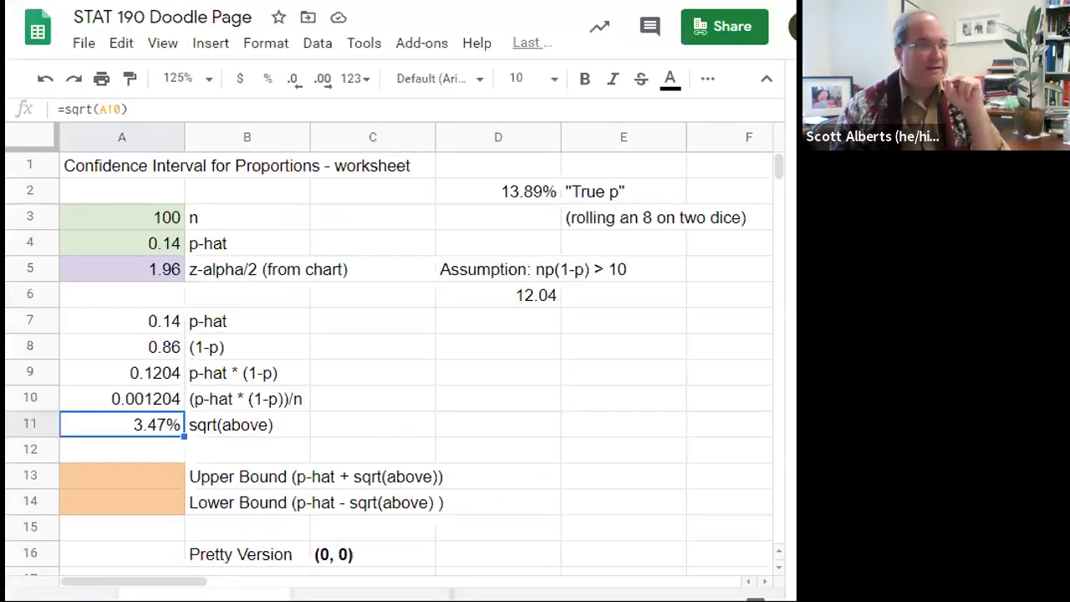
Calculate the upper bound in cell A13 by adding the square root in A11 to p-hat in A4.
left_click(121, 477)
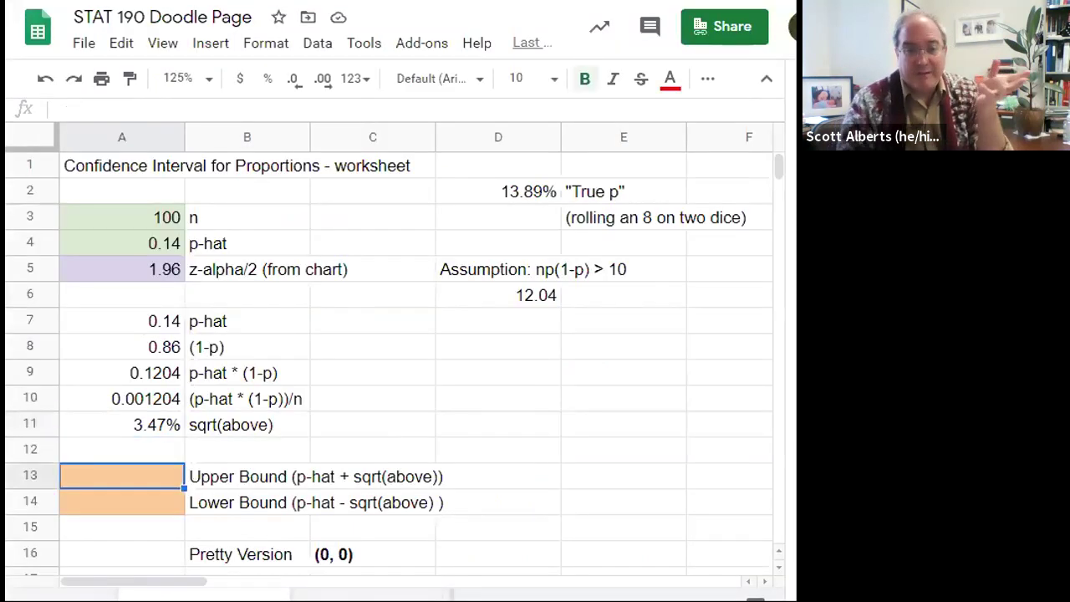
type("+")
left_click(121, 399)
key("Up")
key("Up")
key("Up")
key("Up")
key("Up")
key("Up")
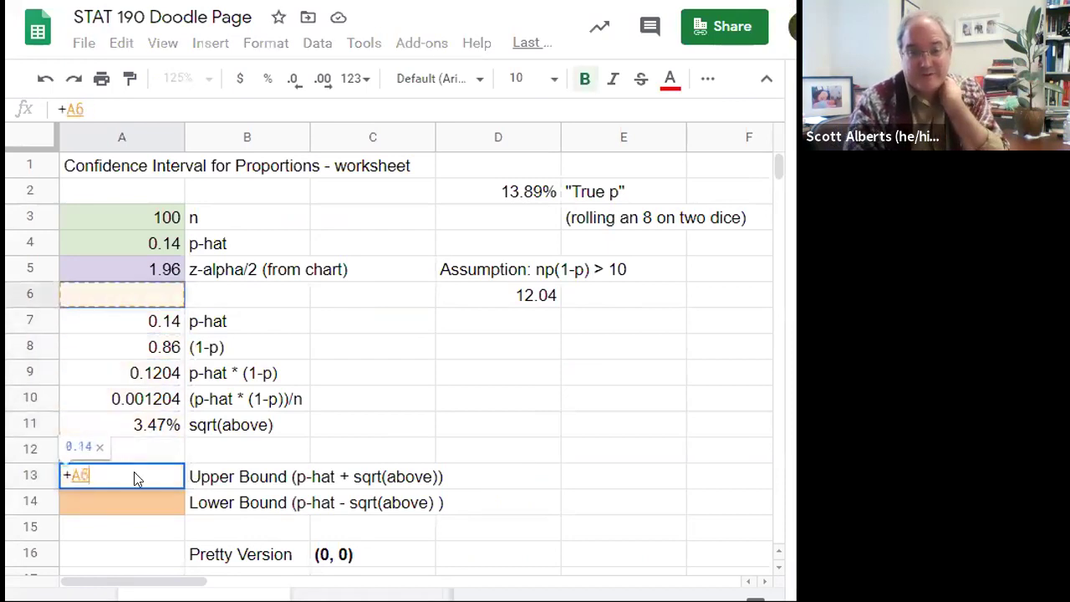
type("+")
key("Up")
key("Up")
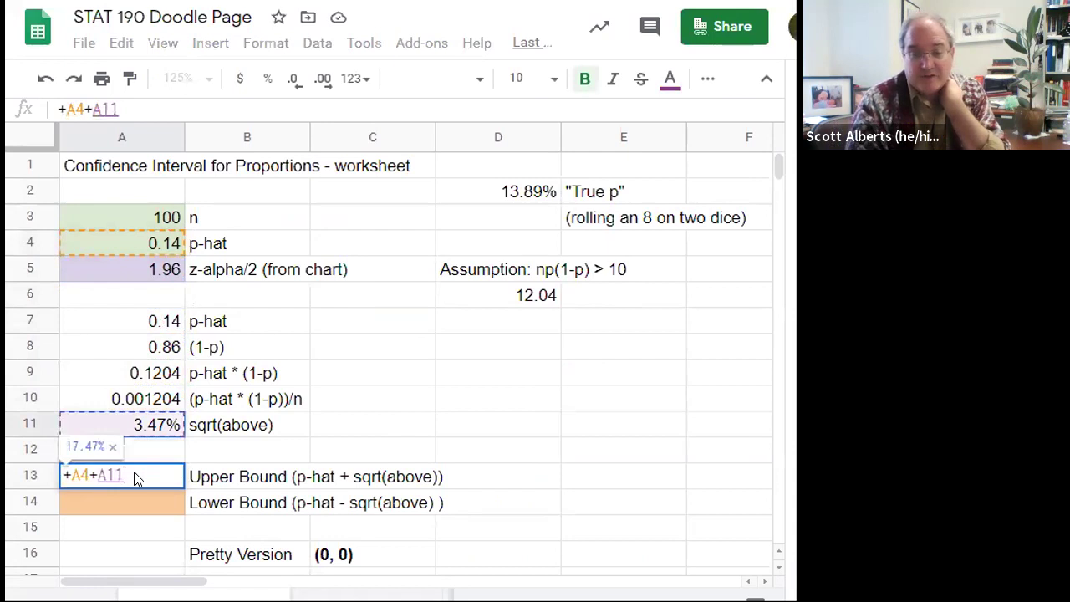
key("Return")
Calculate the lower bound in cell A14 by subtracting the square root in A11 from p-hat in A4.
type("+")
key("Up")
key("Up")
key("Up")
key("Up")
key("Up")
key("Up")
key("Up")
key("Up")
key("Up")
key("Up")
type("-")
key("Up")
key("Up")
key("Up")
key("Return")
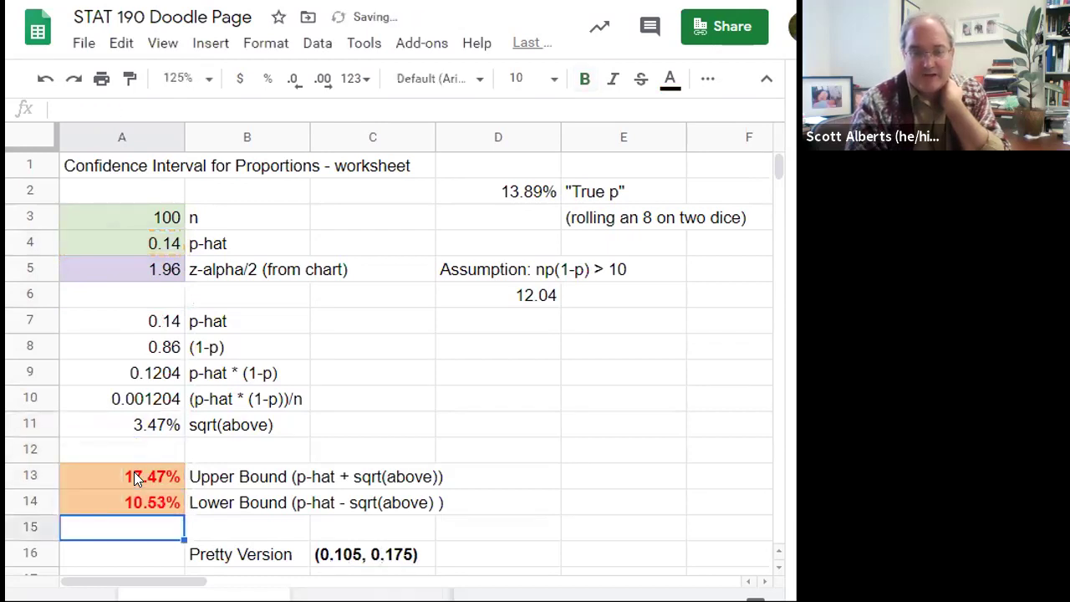
Review the lower bound's formula in A14, the "True p" formula in D2, and the z-alpha/2 value in A5.
key("Up")
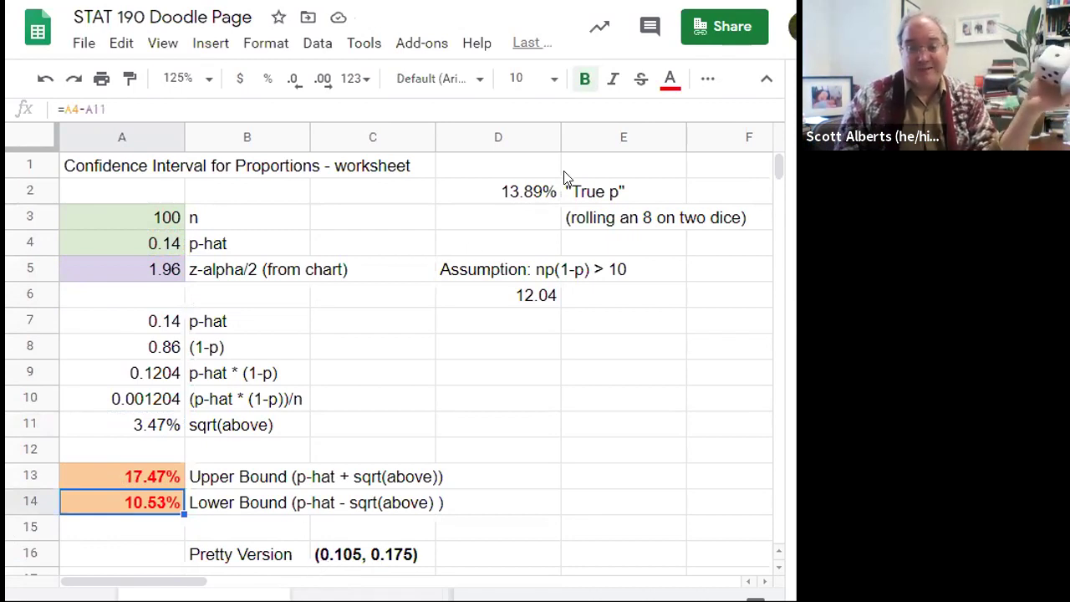
left_click(519, 194)
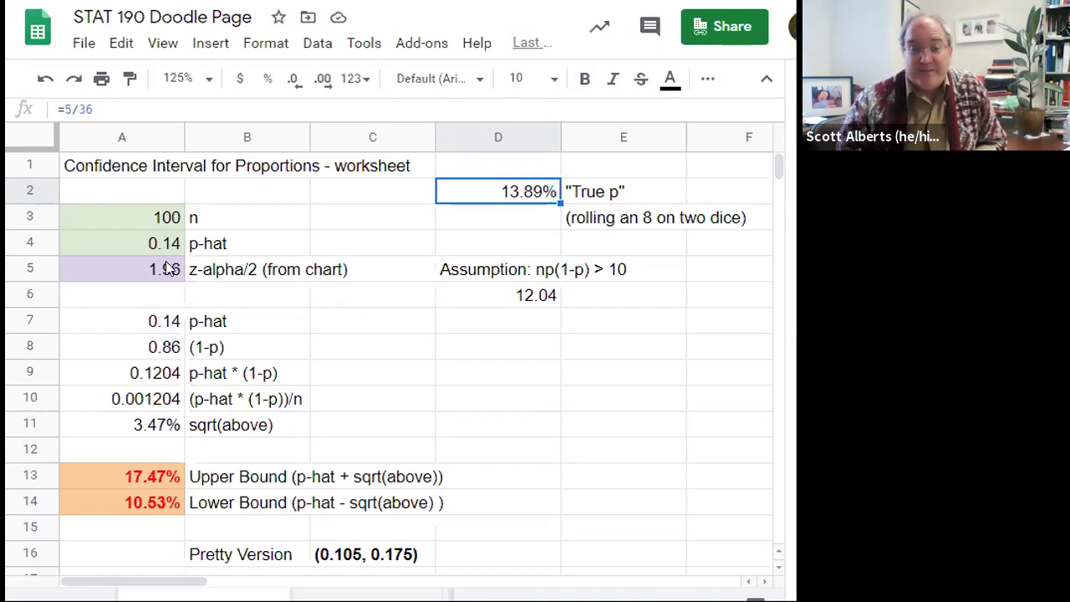
left_click(139, 266)
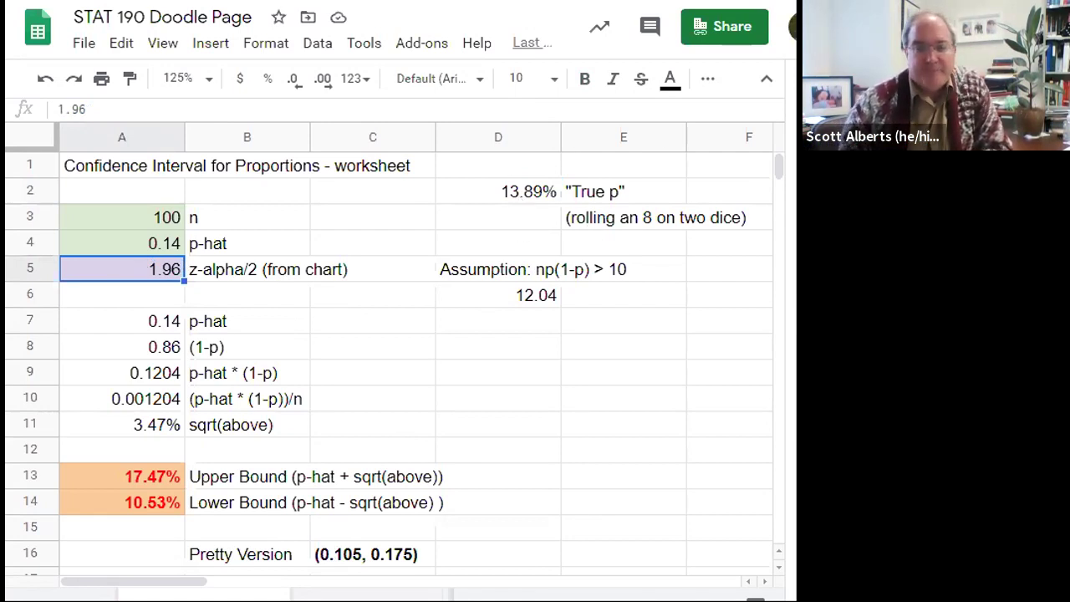
Switch to the lecture slides, go to the jury-opinion example, and circle the sample size 2512 in red.
key("alt+Tab")
key("Right")
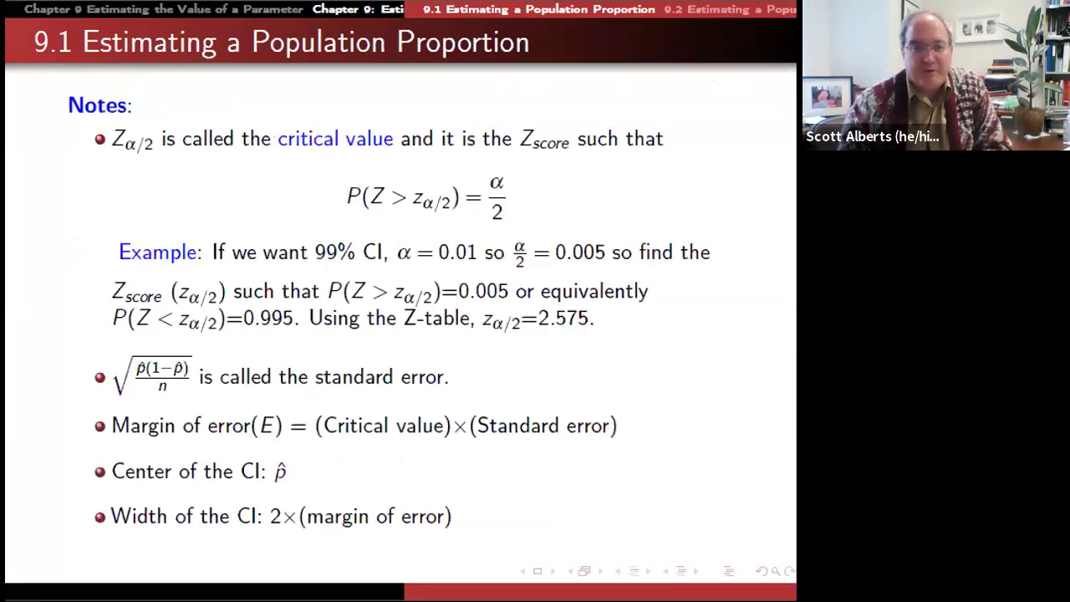
key("Left")
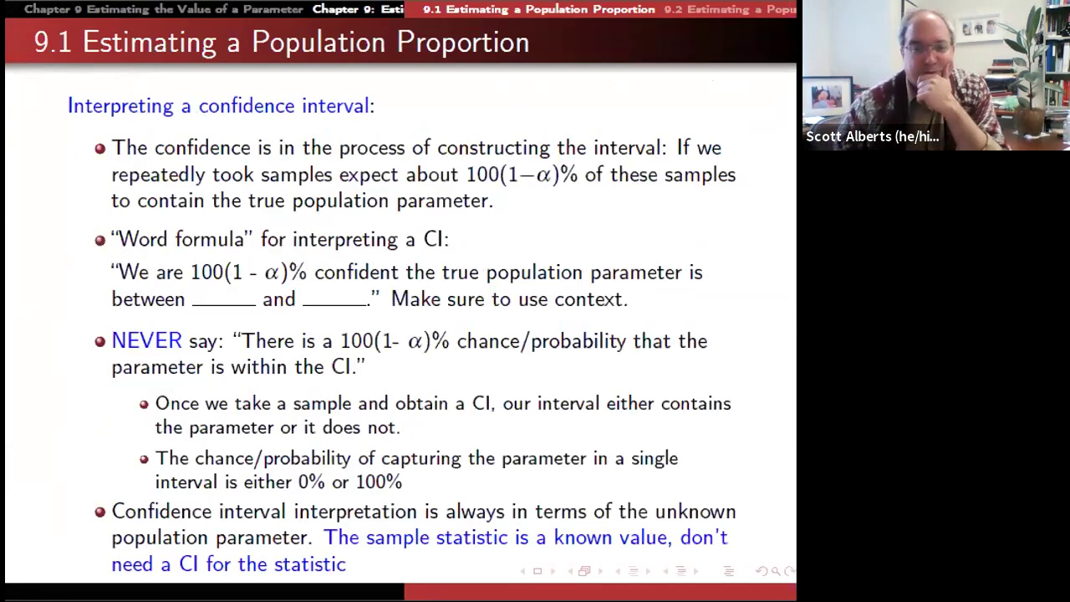
key("Right")
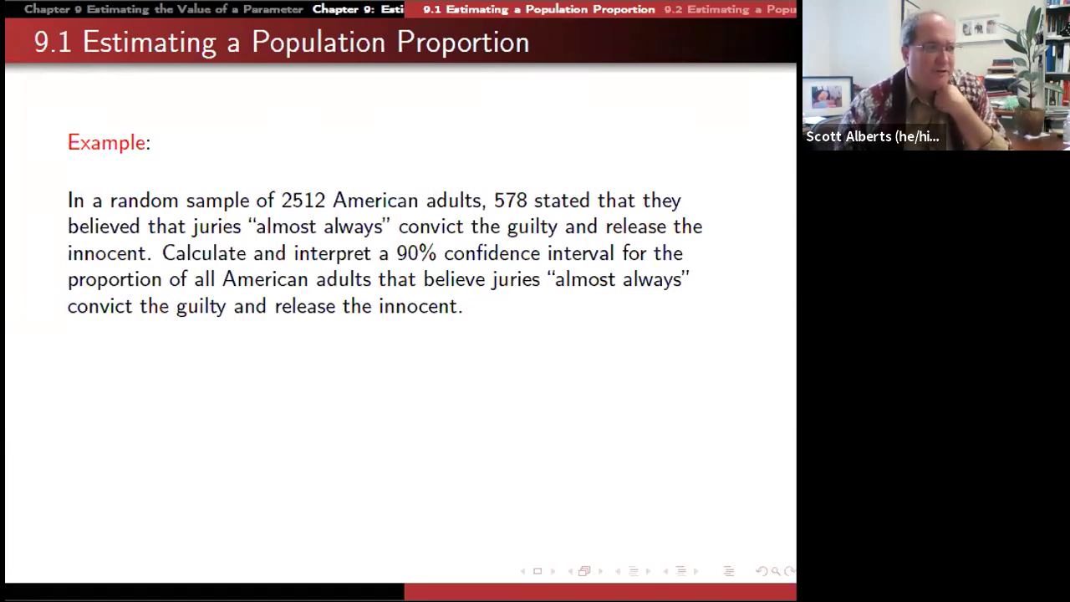
mouse_move(331, 185)
left_mouse_down()
mouse_move(269, 189)
mouse_move(290, 214)
mouse_move(334, 177)
mouse_move(316, 174)
left_mouse_up()
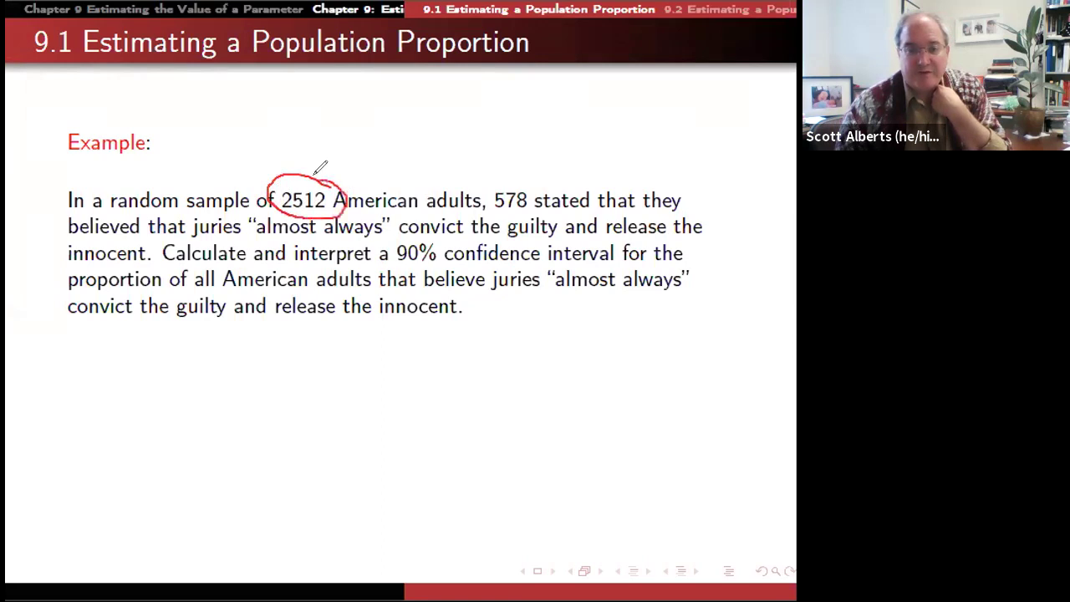